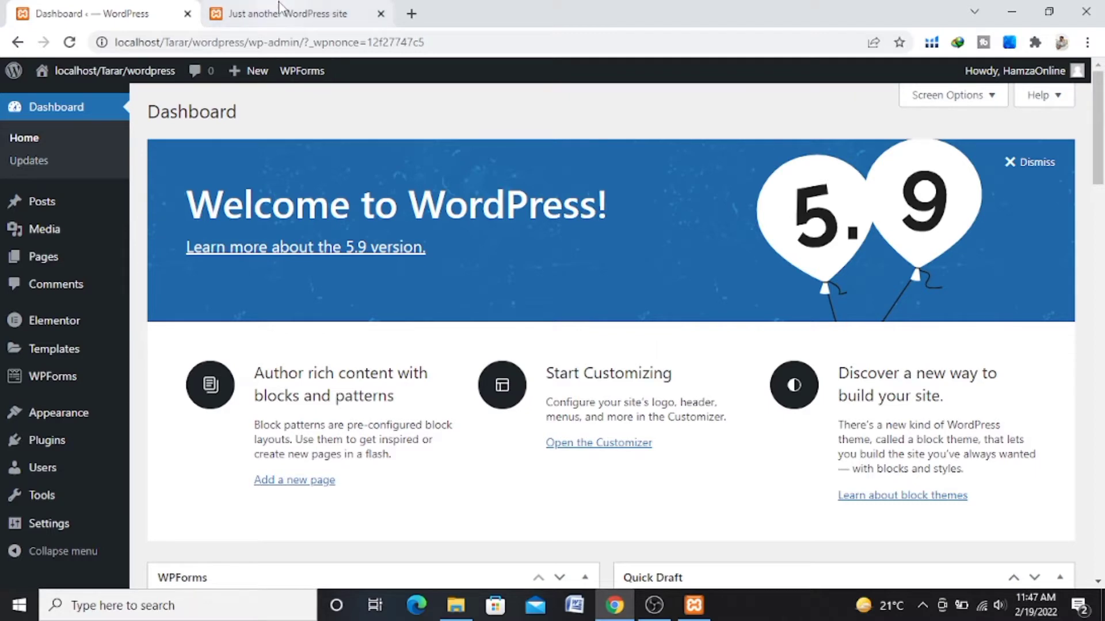
# Step: Search the plugin directory for "updraft" and install and activate the UpdraftPlus WordPress Backup Plugin
pyautogui.moveTo(1099, 106); pyautogui.dragTo(1030, 109)
pyautogui.moveTo(1029, 83)
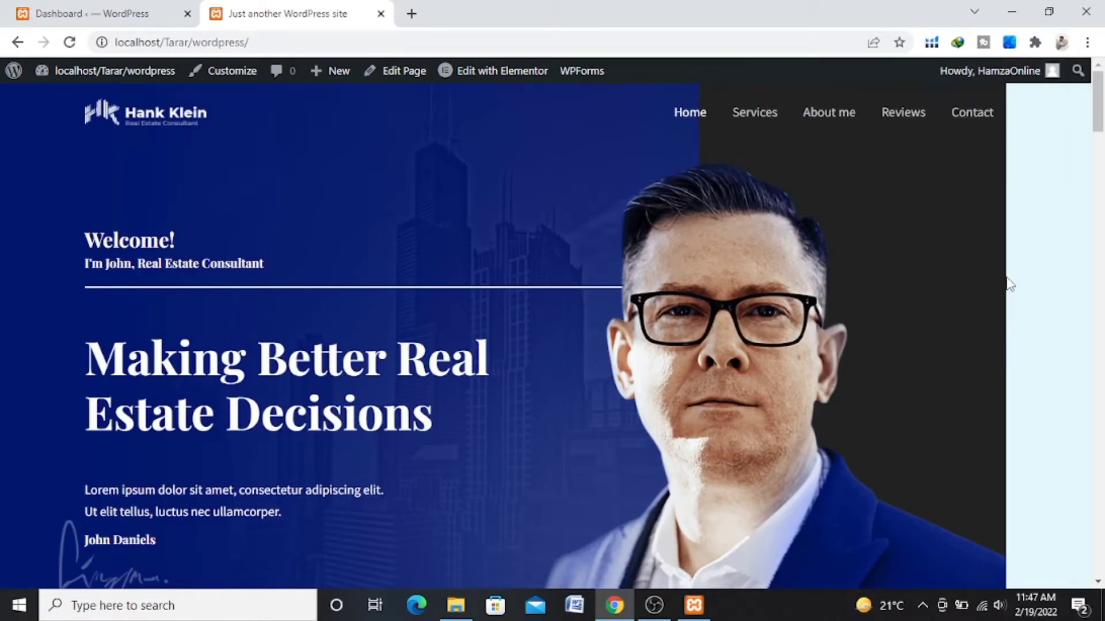
pyautogui.click(113, 5)
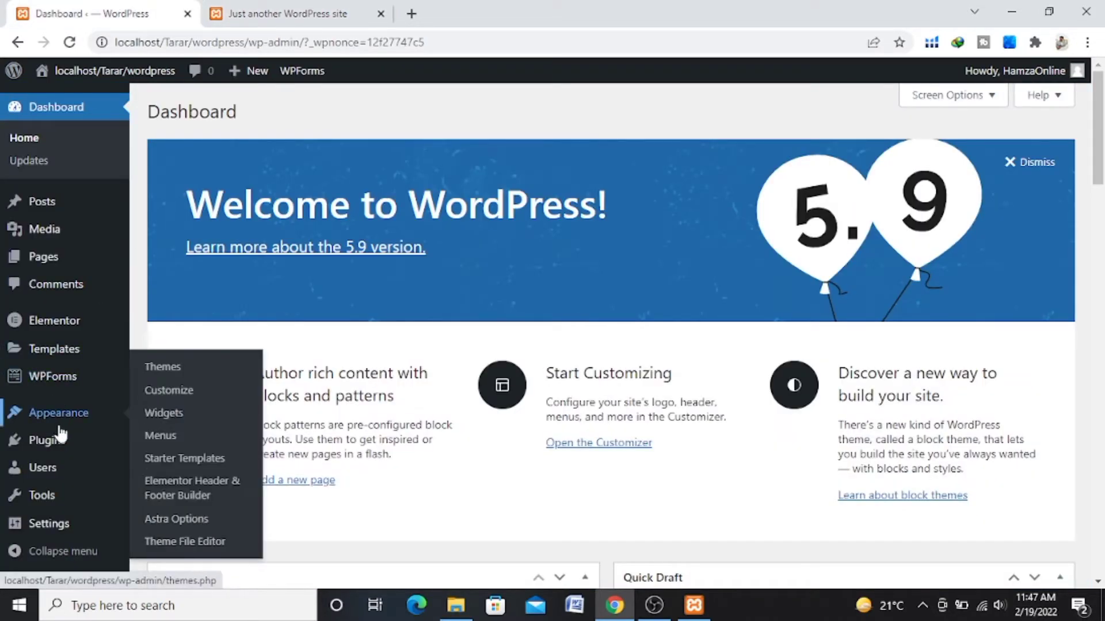
pyautogui.moveTo(59, 441)
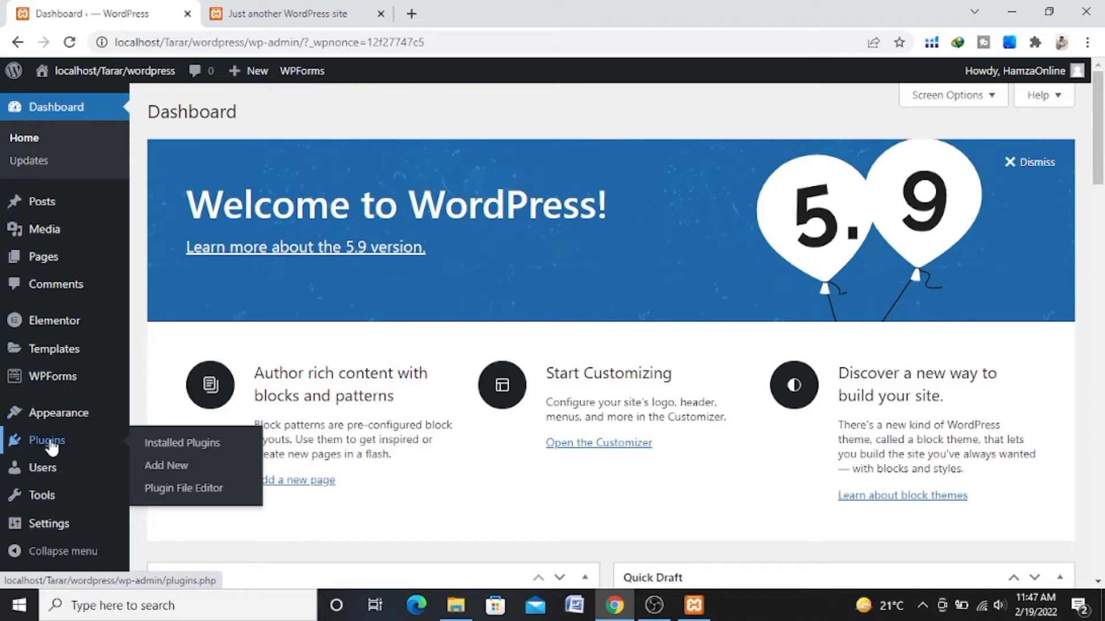
pyautogui.click(175, 469)
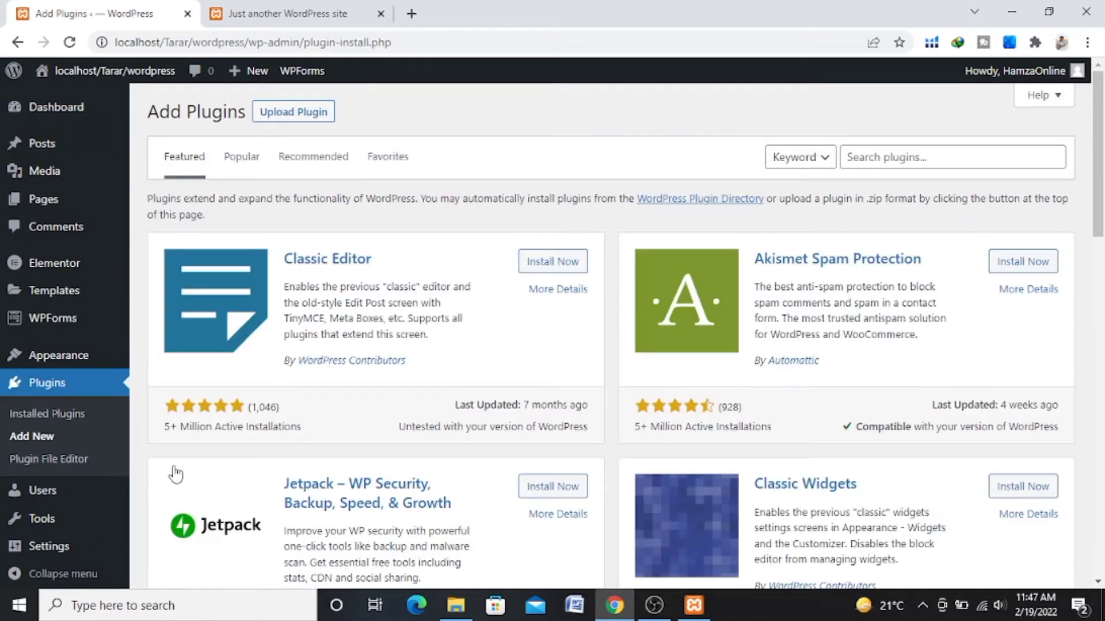
pyautogui.click(903, 158)
pyautogui.write('updraft')
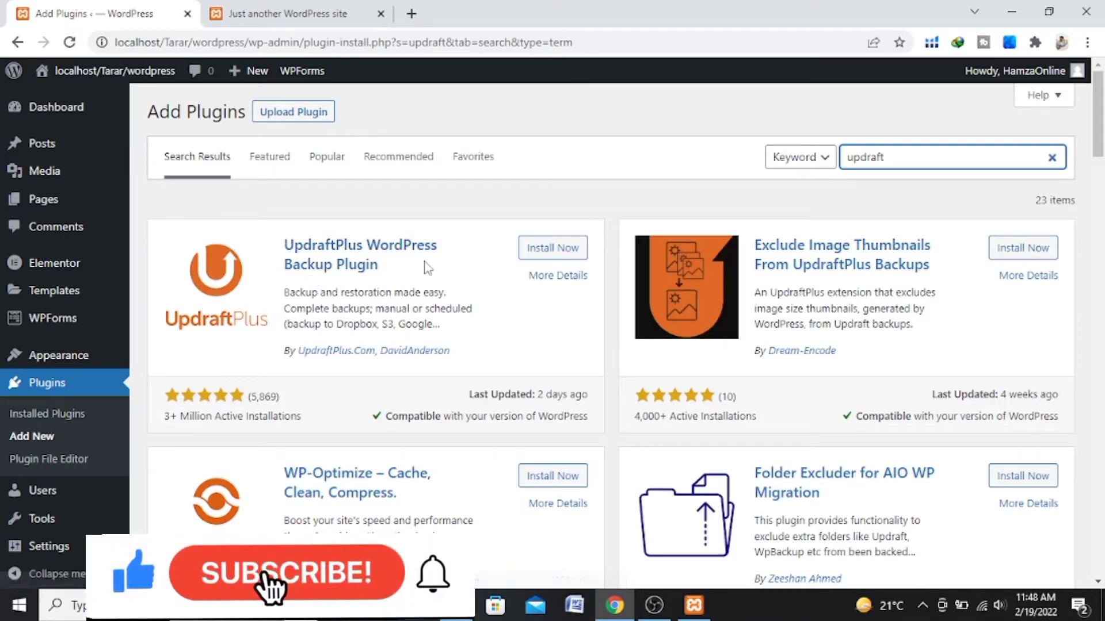
pyautogui.click(551, 251)
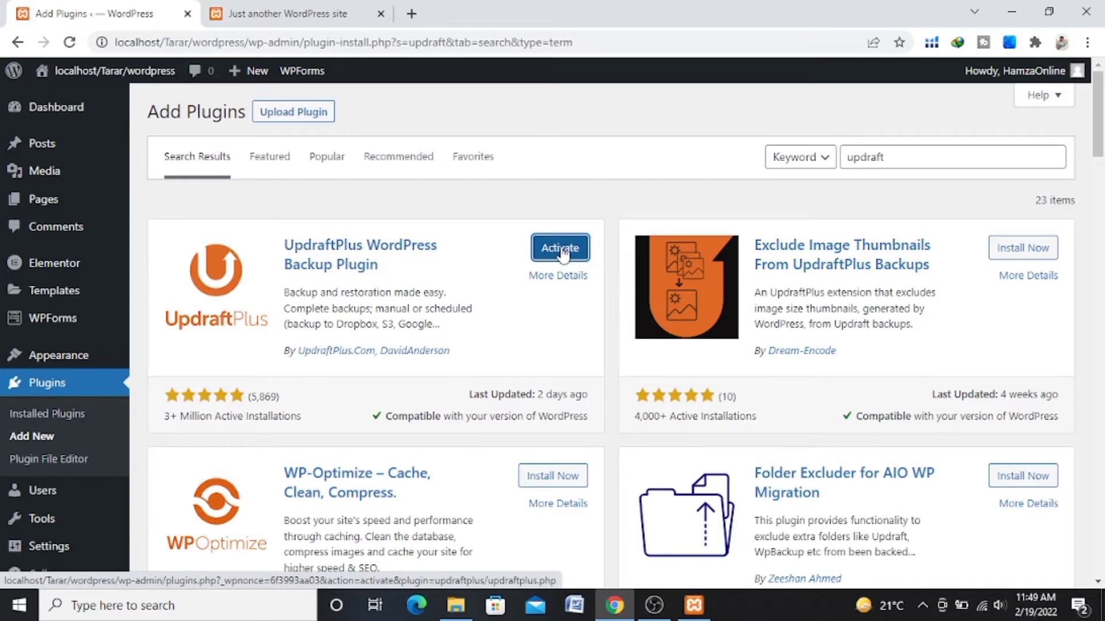
pyautogui.click(563, 253)
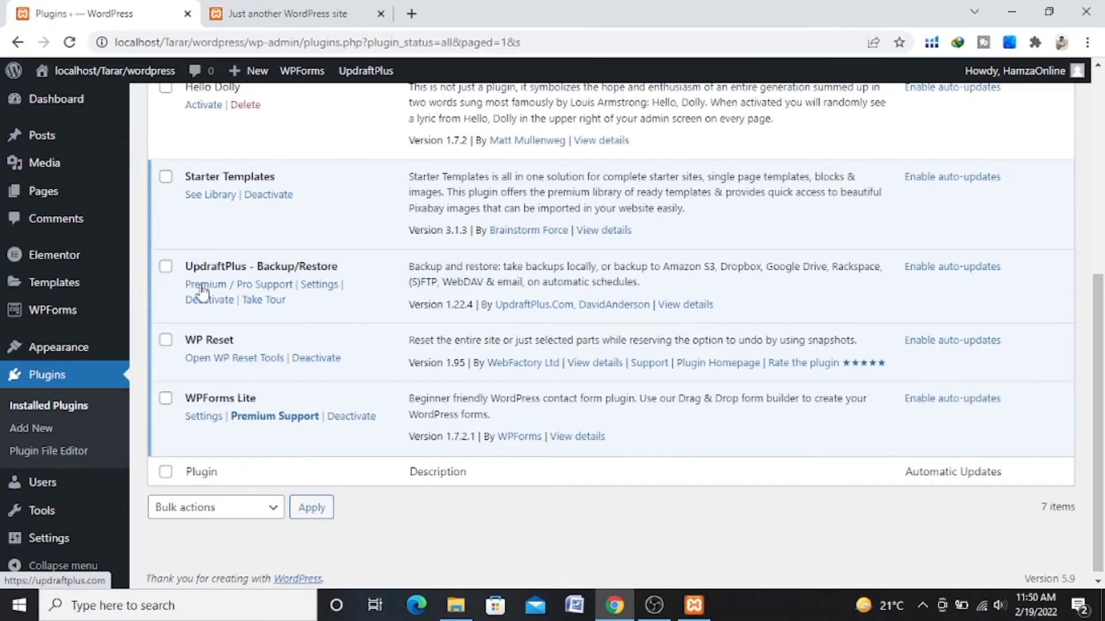
# Step: Open the UpdraftPlus settings and run a new backup that includes both the database and the files
pyautogui.click(318, 286)
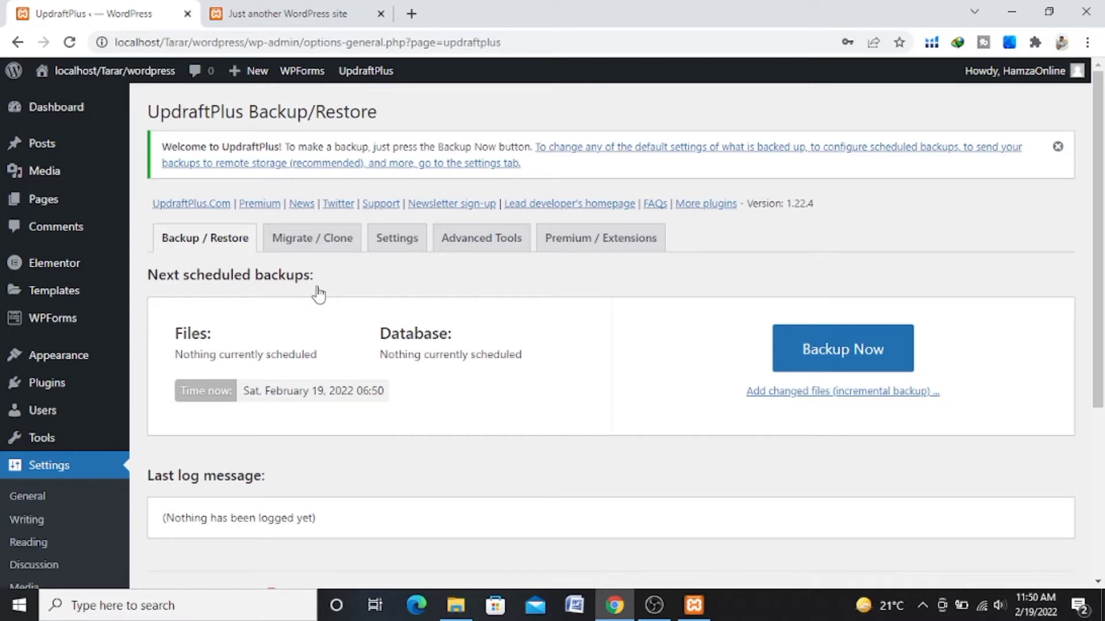
pyautogui.click(874, 354)
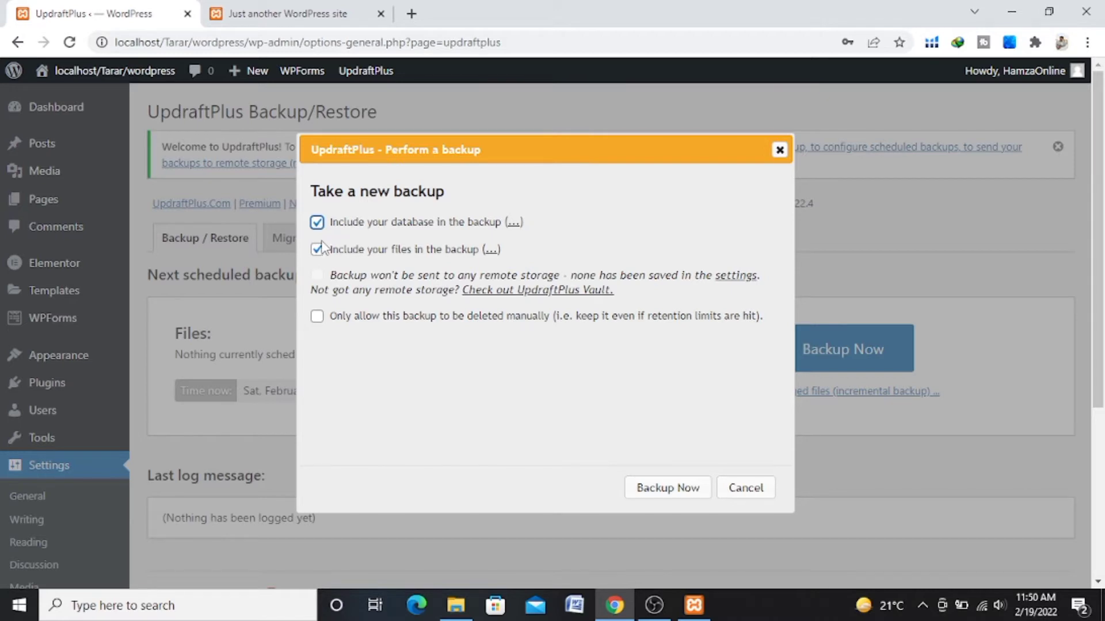
pyautogui.click(679, 493)
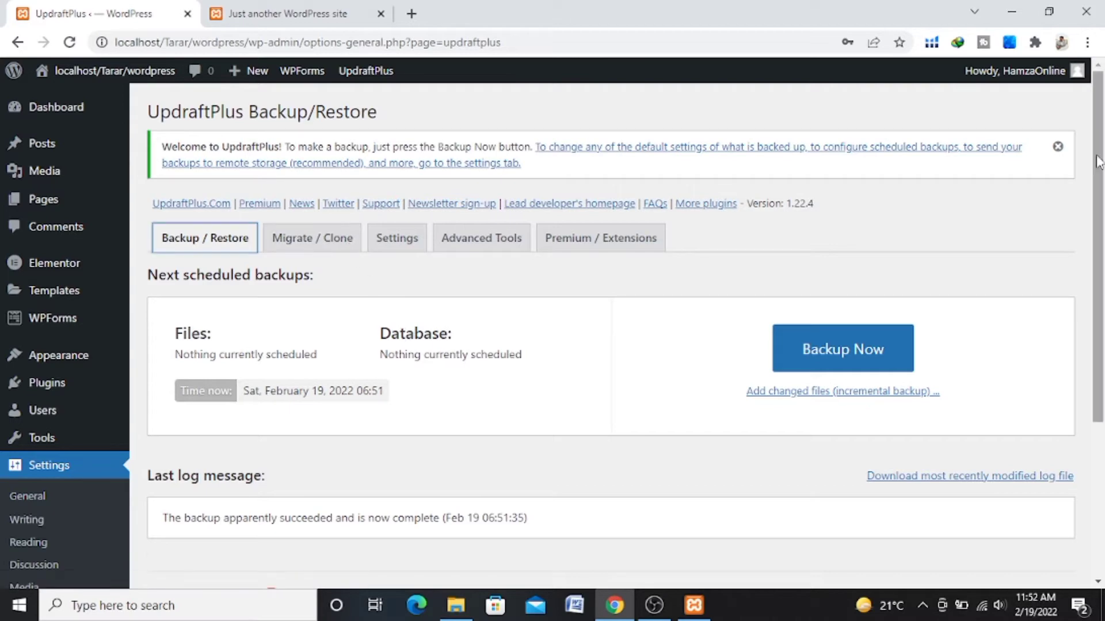
pyautogui.moveTo(1097, 156); pyautogui.dragTo(1096, 305)
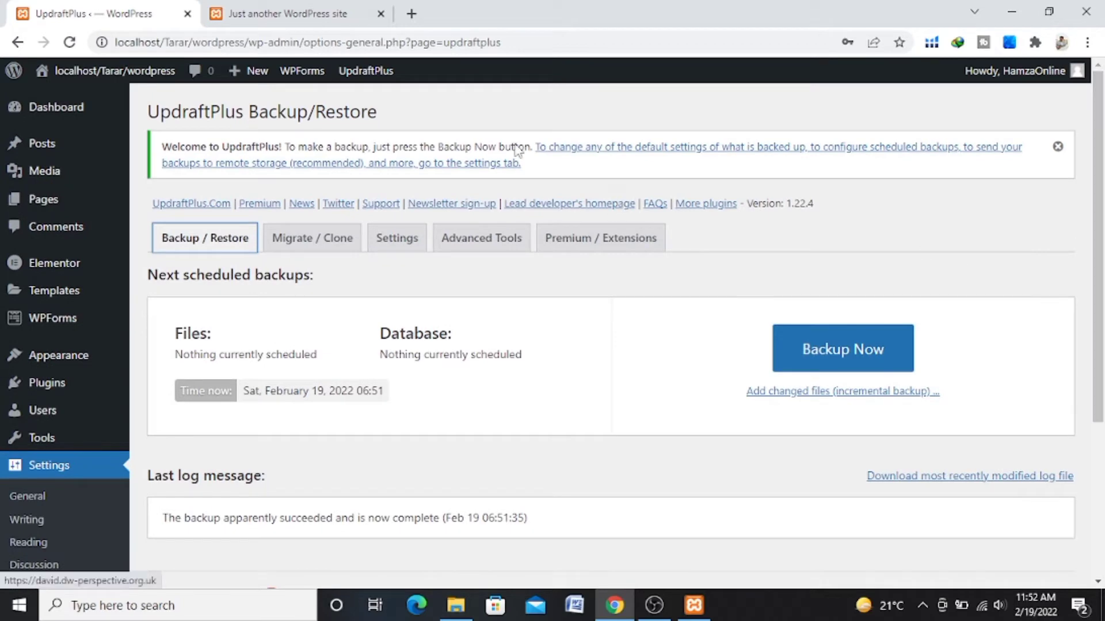
# Step: Move the Home front page to the trash and reload the live site to check the effect
pyautogui.click(275, 10)
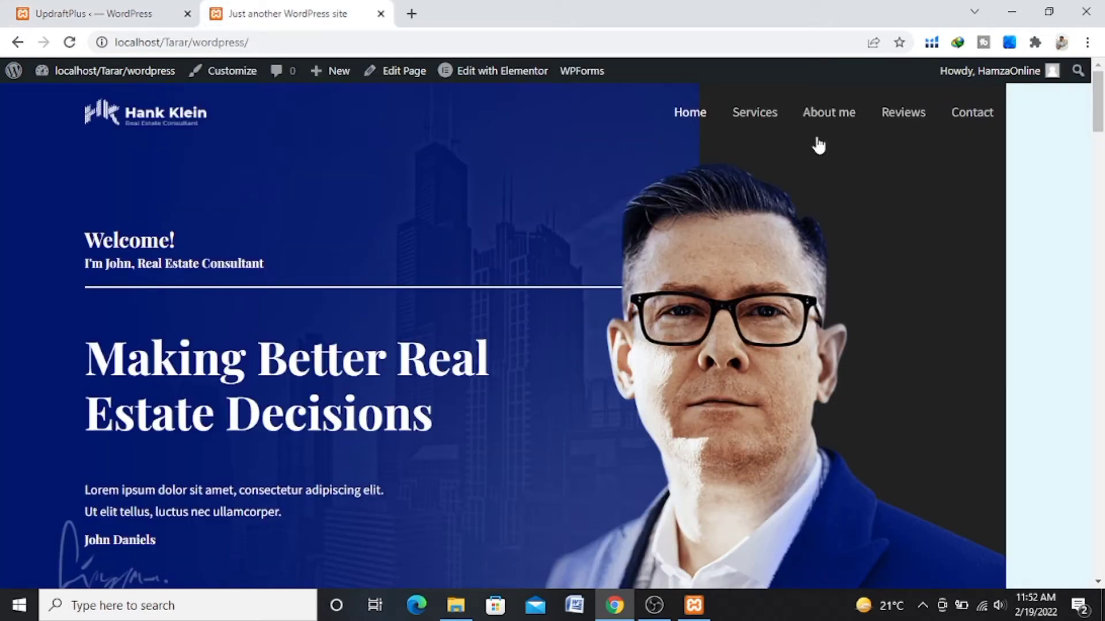
pyautogui.moveTo(1097, 103)
pyautogui.mouseDown()
pyautogui.moveTo(1097, 236)
pyautogui.moveTo(1097, 92)
pyautogui.mouseUp()
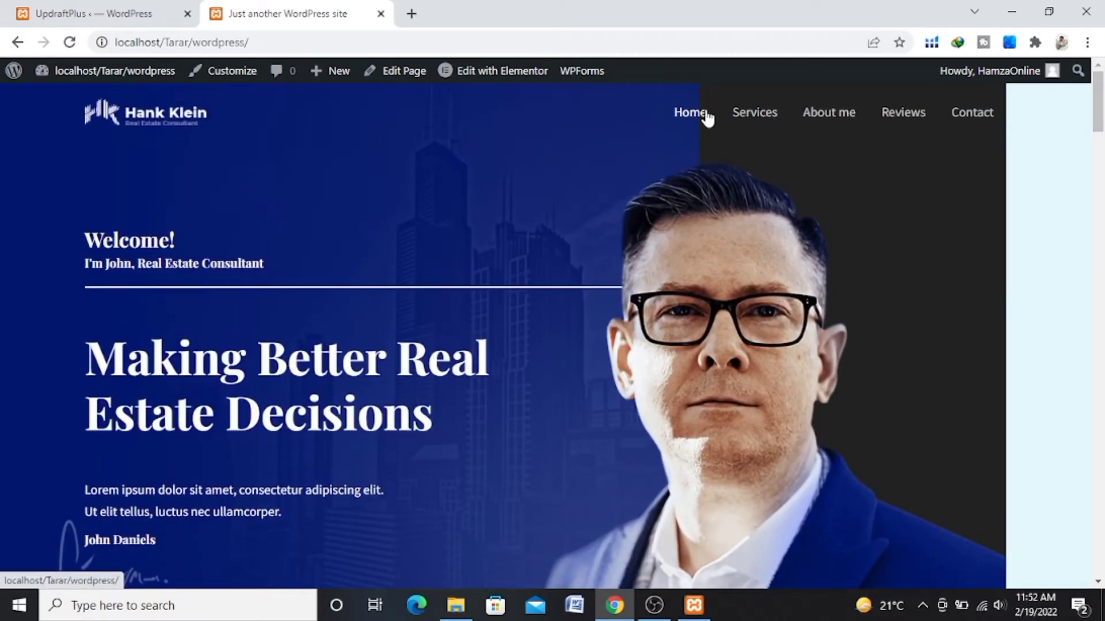
pyautogui.moveTo(33, 59)
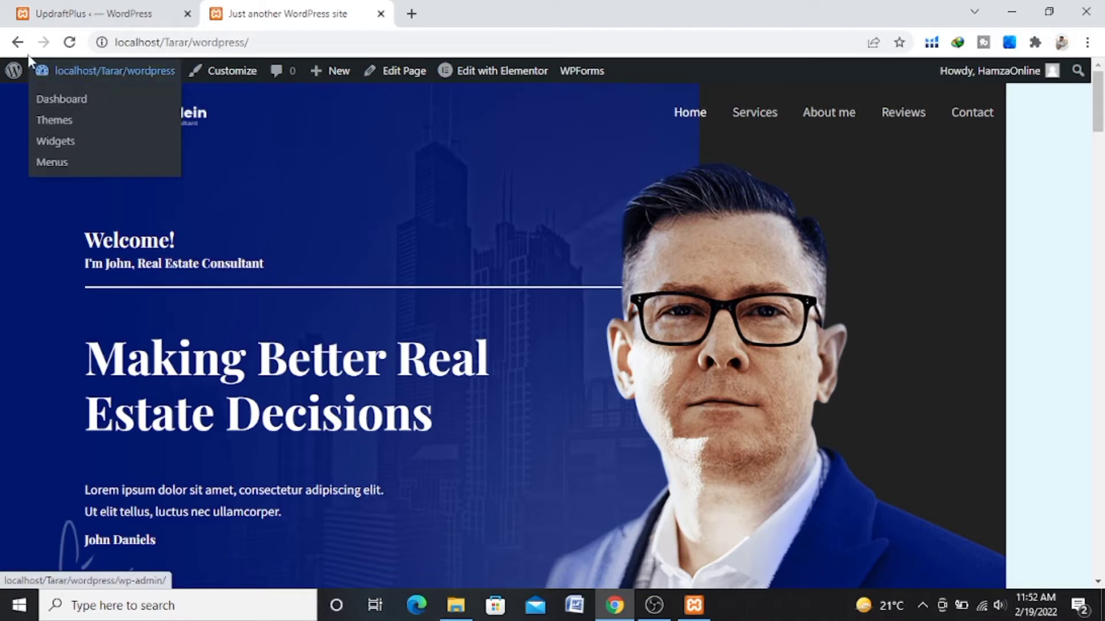
pyautogui.click(66, 11)
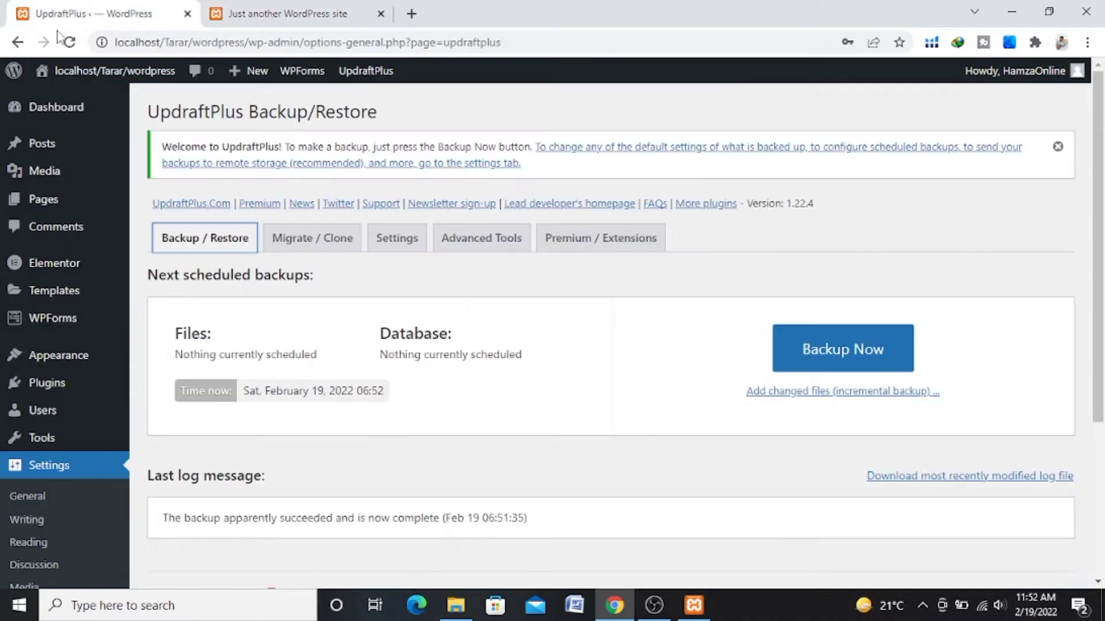
pyautogui.moveTo(50, 118)
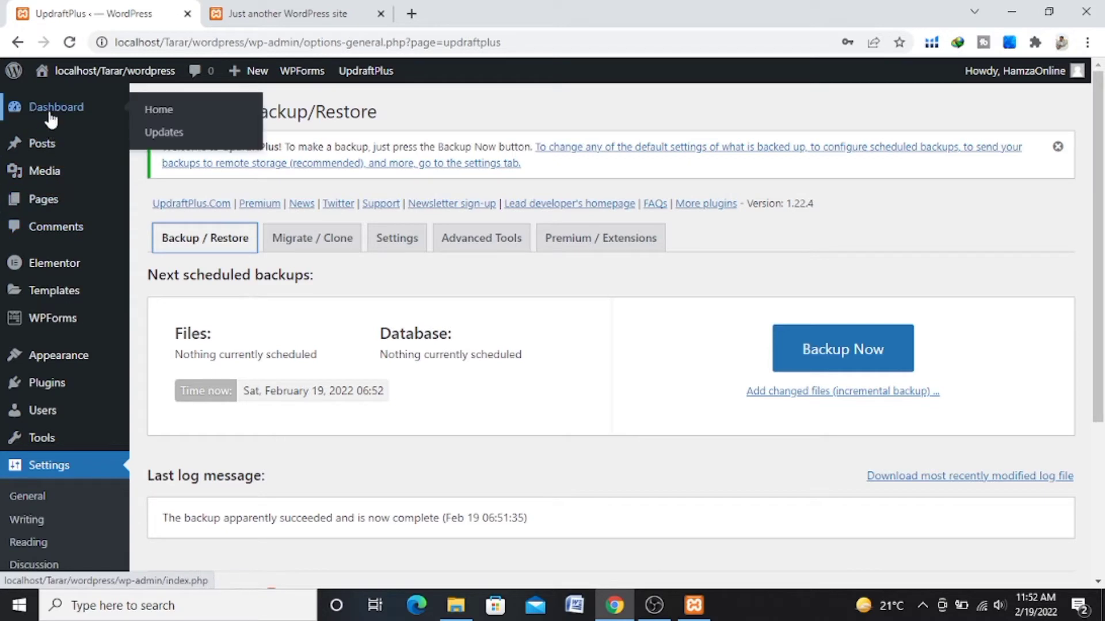
pyautogui.moveTo(44, 205)
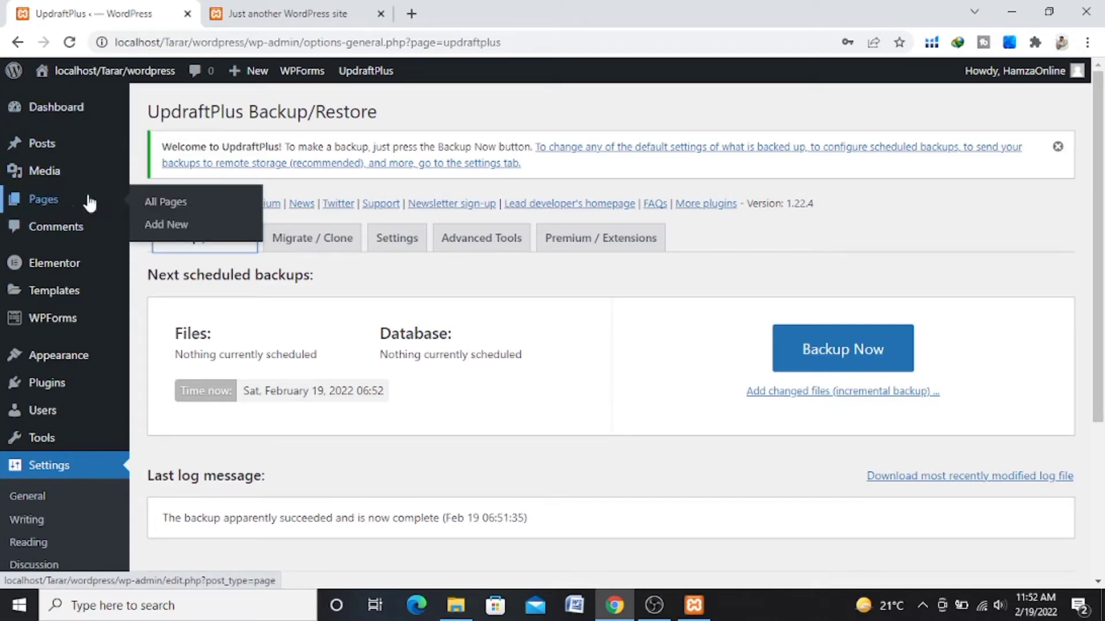
pyautogui.click(166, 208)
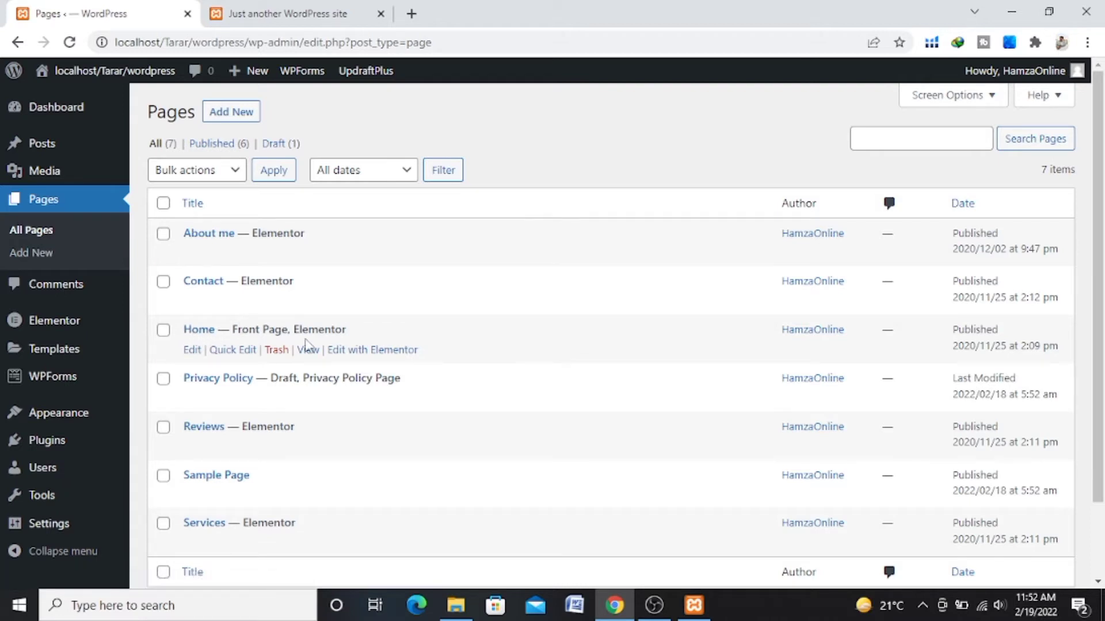
pyautogui.click(281, 355)
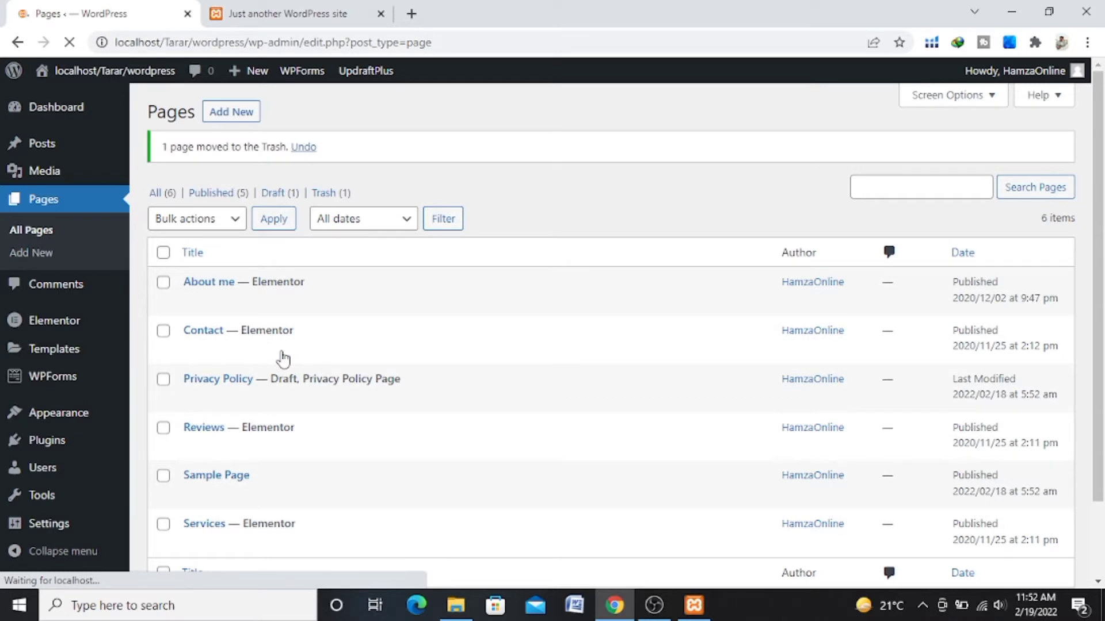
pyautogui.click(304, 11)
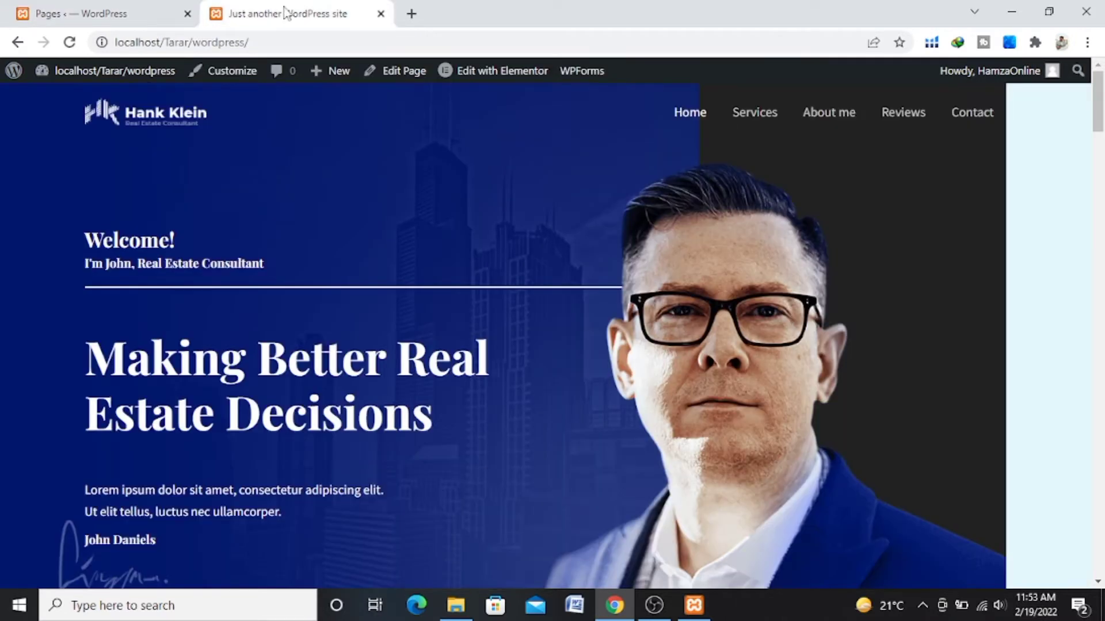
pyautogui.click(70, 43)
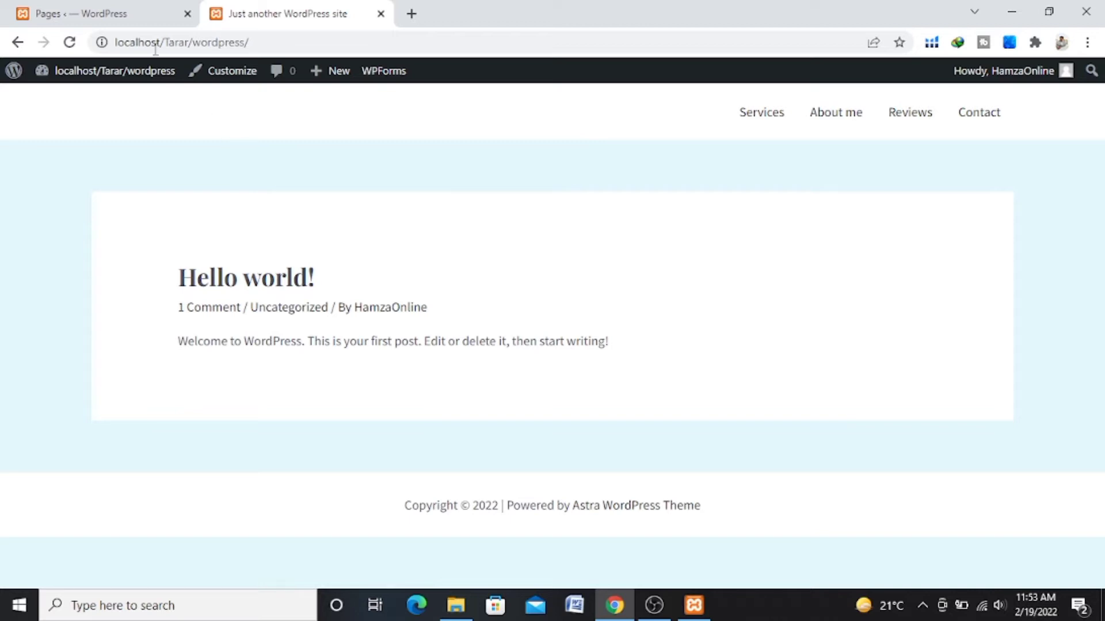
# Step: Return to the UpdraftPlus settings from the installed plugins and start restoring the Feb 19, 2022 6:50 backup
pyautogui.click(111, 8)
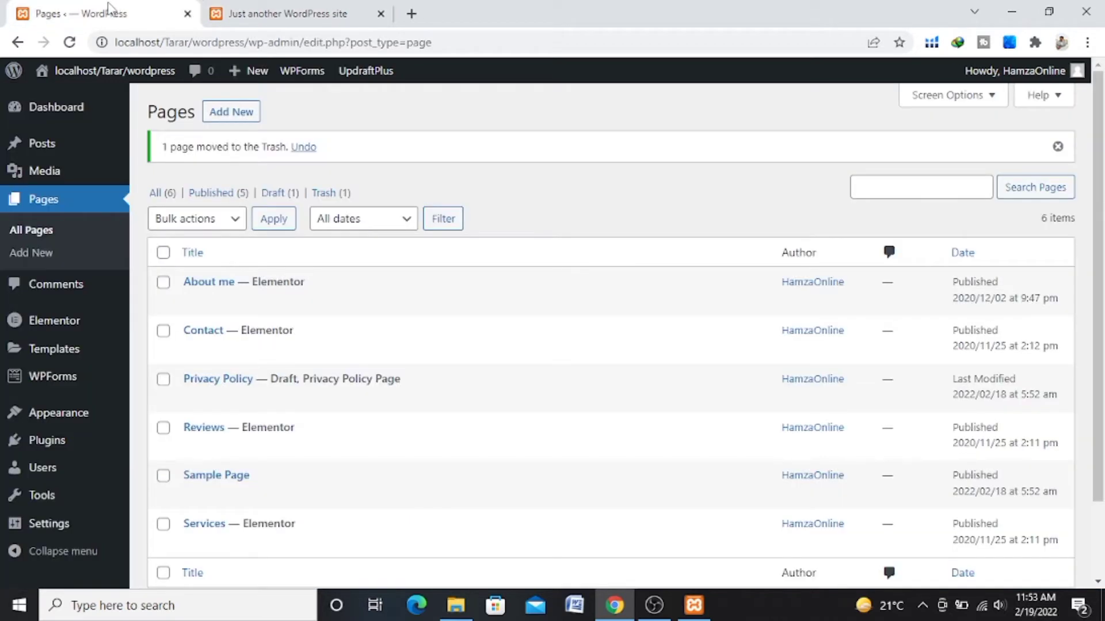
pyautogui.moveTo(48, 449)
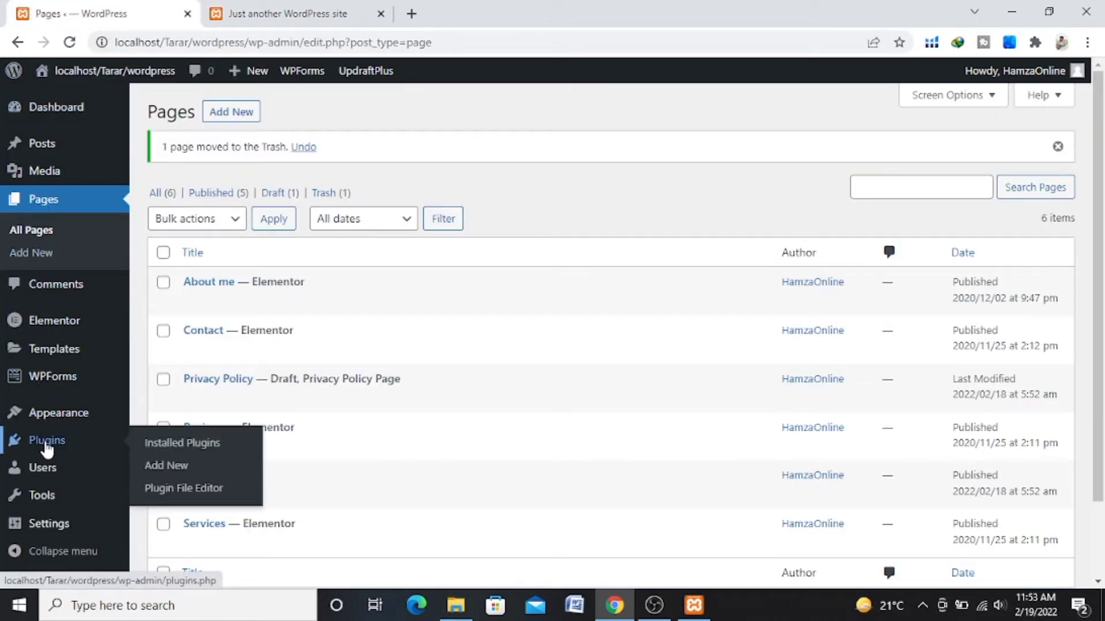
pyautogui.click(173, 451)
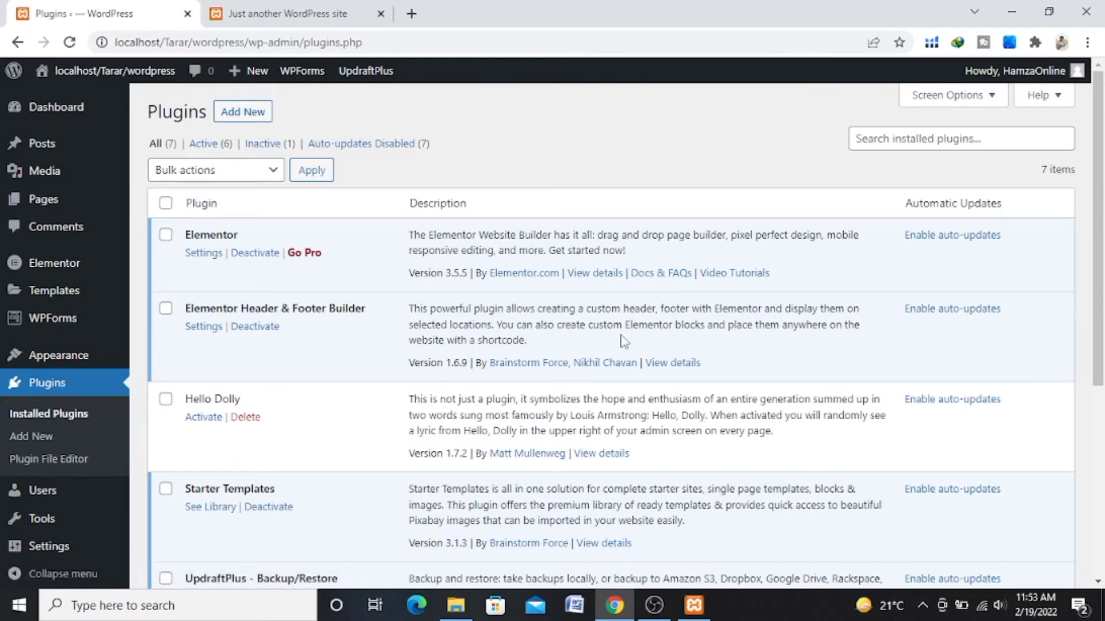
pyautogui.moveTo(1100, 173); pyautogui.dragTo(1098, 333)
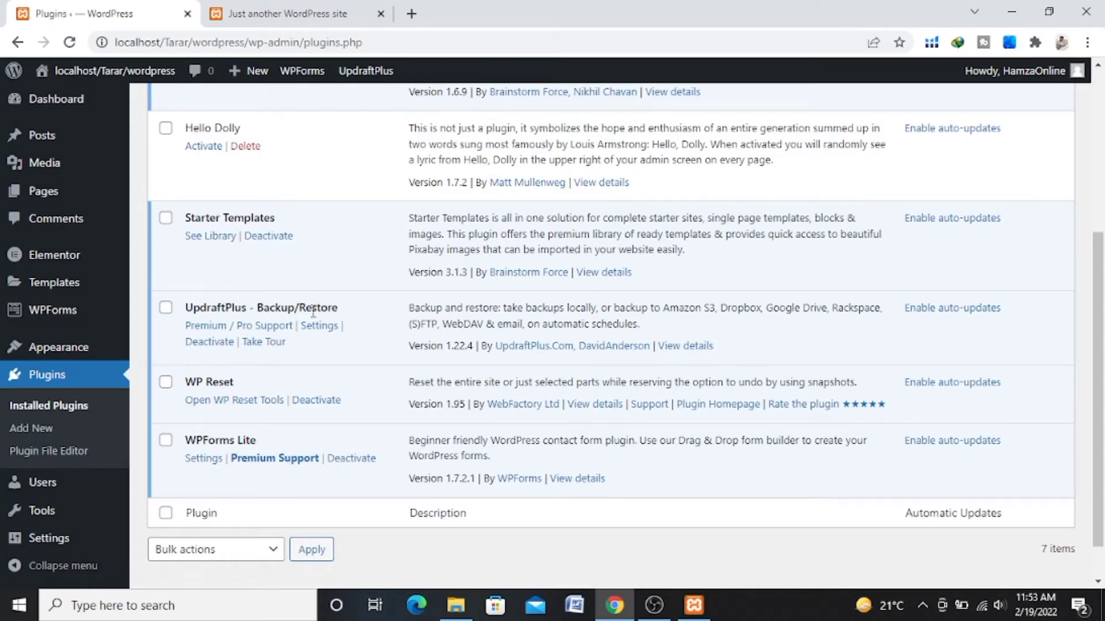
pyautogui.click(320, 329)
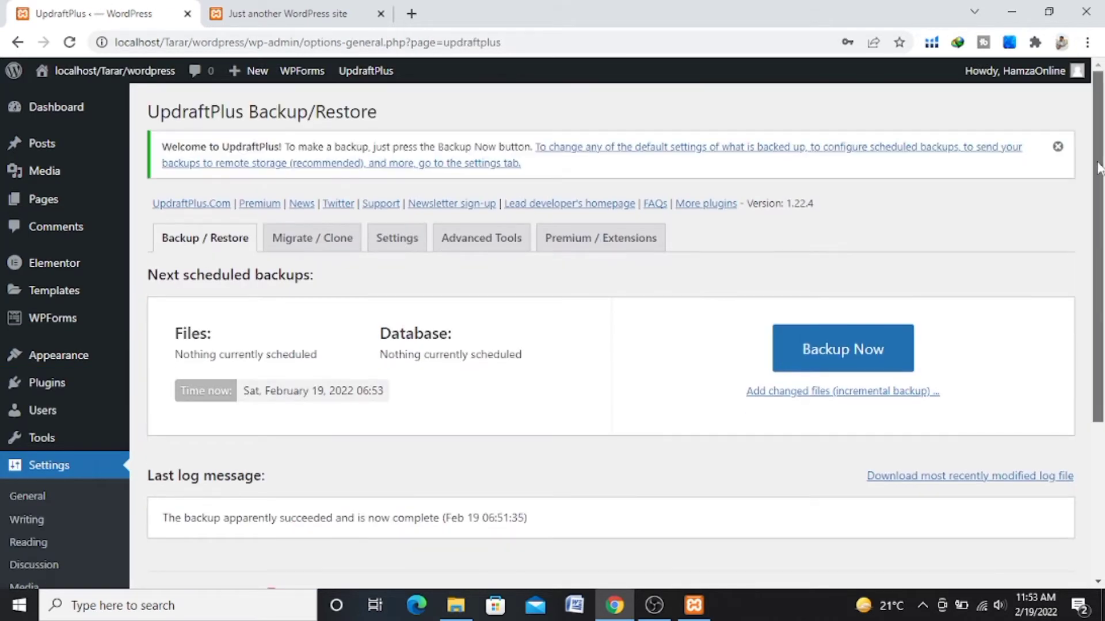
pyautogui.moveTo(1099, 168); pyautogui.dragTo(1093, 368)
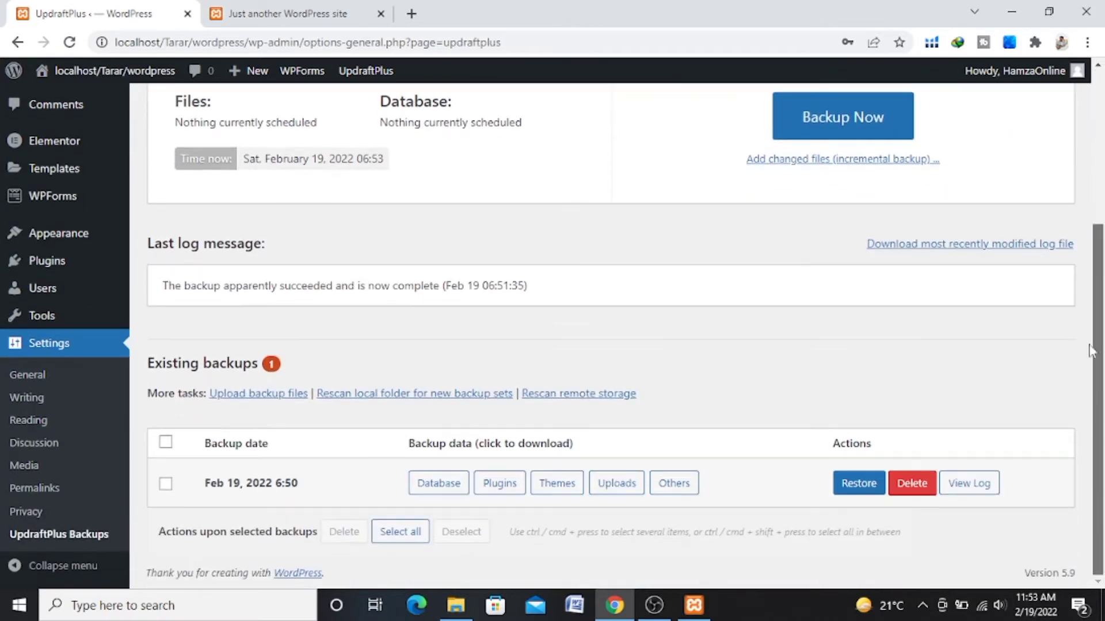
pyautogui.click(854, 487)
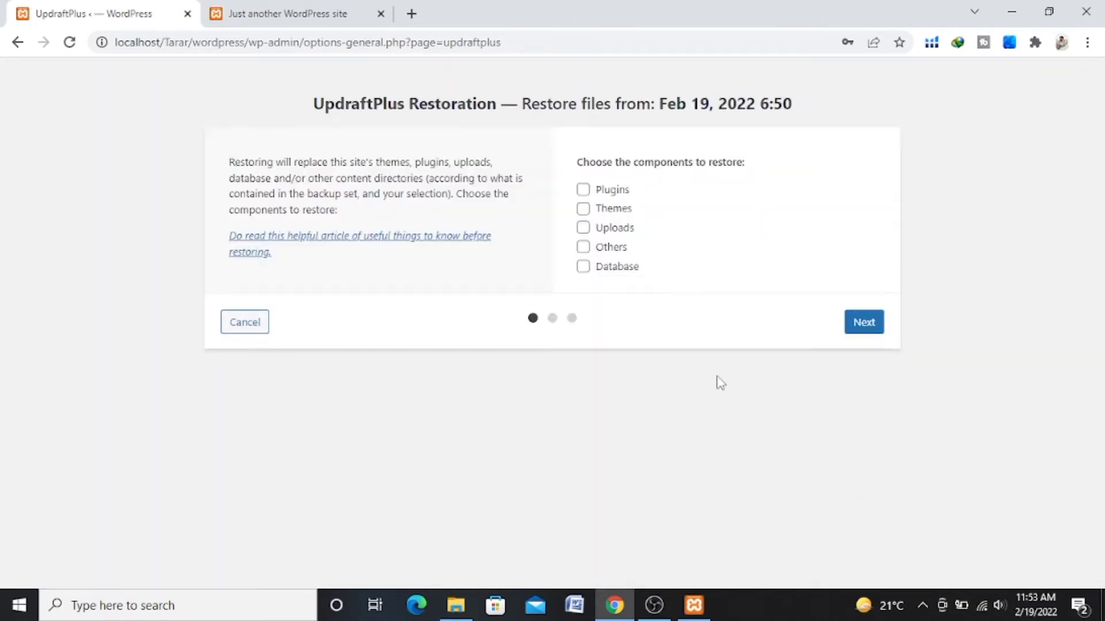
# Step: Select Plugins, Themes, Uploads, Others and Database as the components to restore, and run the restoration
pyautogui.click(583, 190)
pyautogui.click(583, 209)
pyautogui.click(583, 228)
pyautogui.click(583, 248)
pyautogui.click(583, 266)
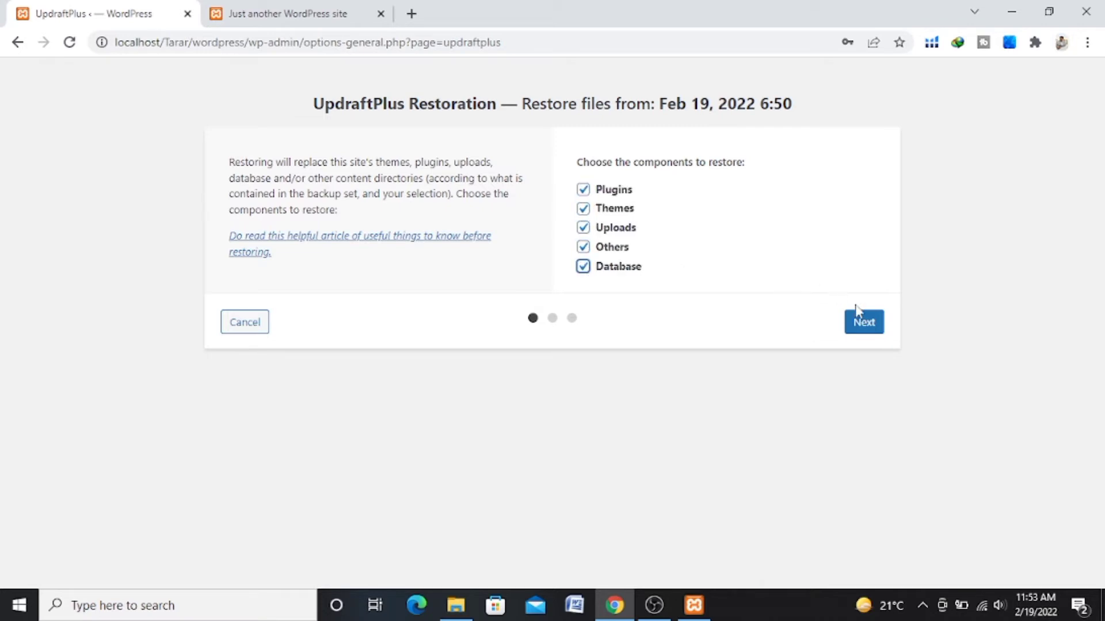
pyautogui.click(863, 330)
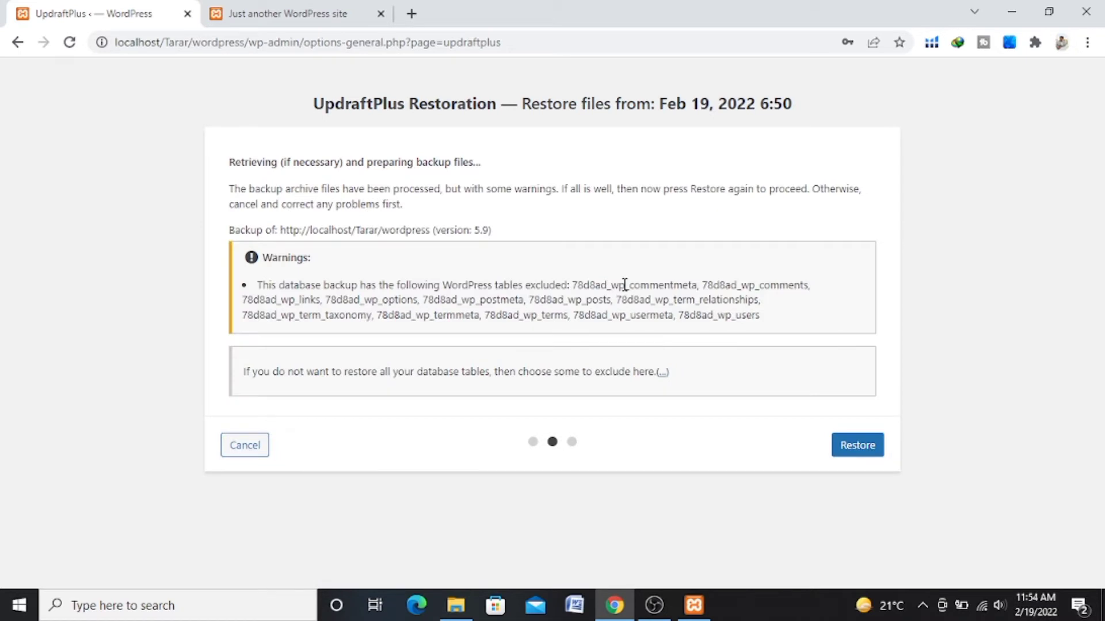
pyautogui.click(858, 445)
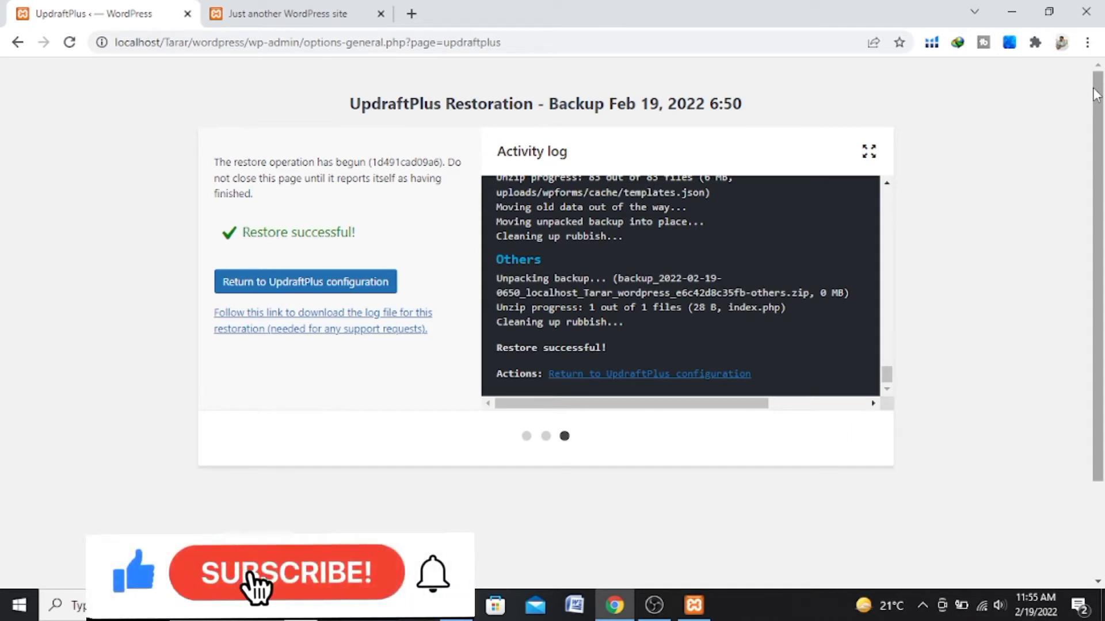
# Step: Return to the UpdraftPlus configuration and reload the live site to check the restored home page
pyautogui.click(332, 282)
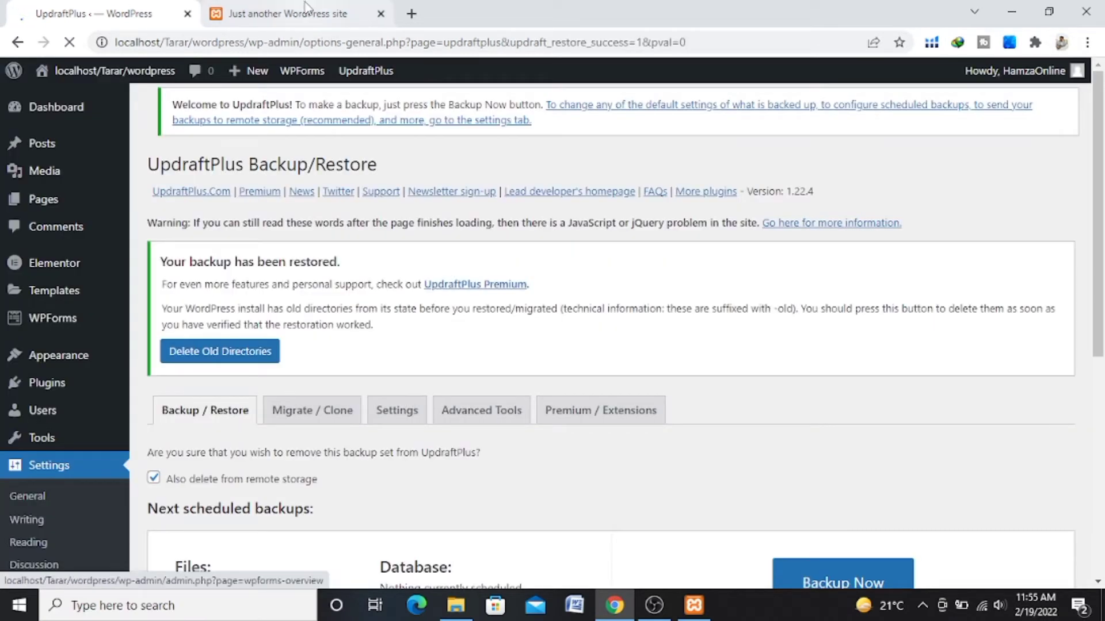
pyautogui.click(309, 13)
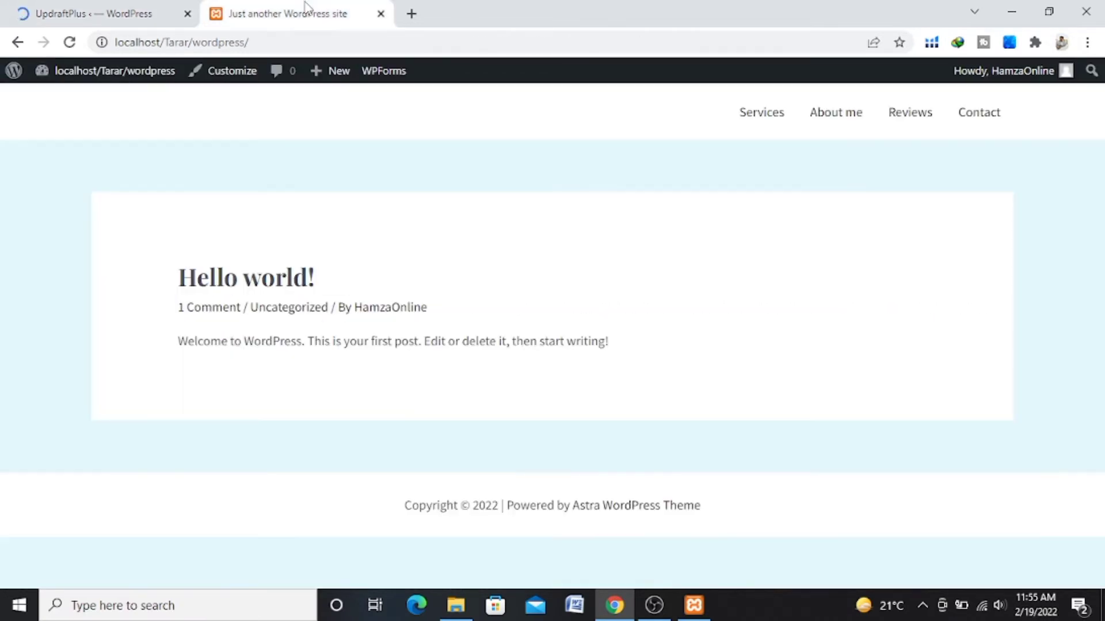
pyautogui.click(69, 47)
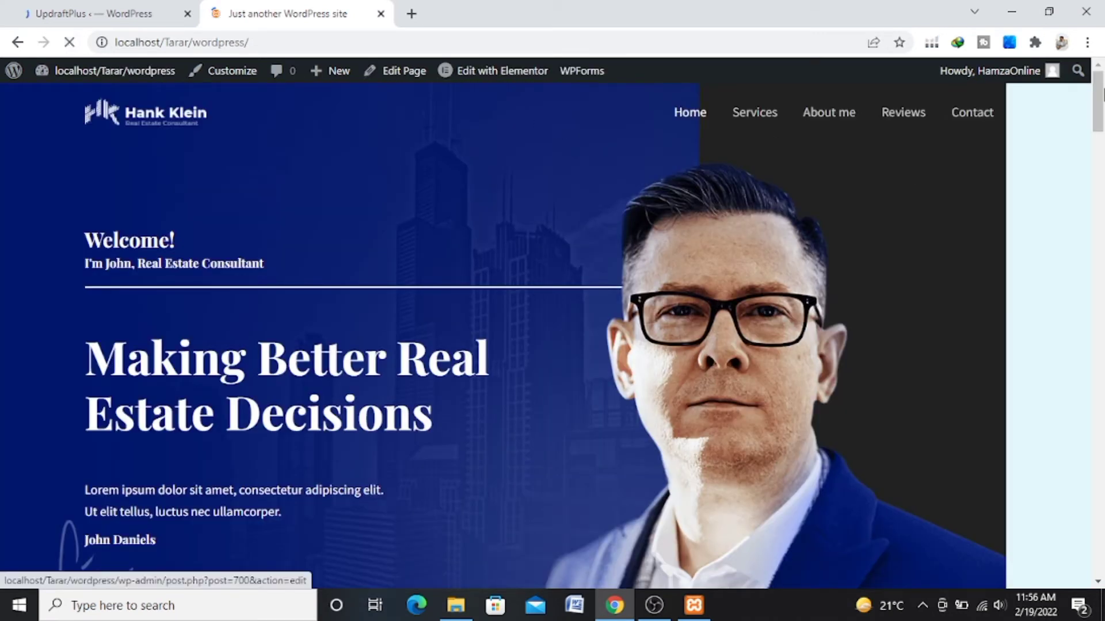
pyautogui.moveTo(1102, 95)
pyautogui.mouseDown()
pyautogui.moveTo(1085, 296)
pyautogui.moveTo(1099, 85)
pyautogui.mouseUp()
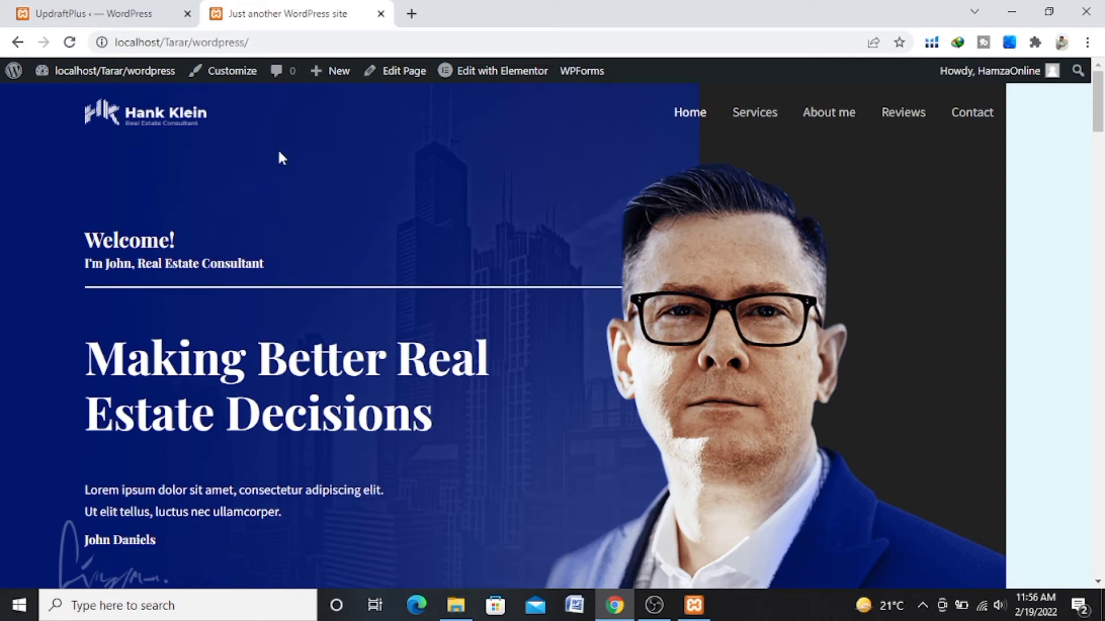
# Step: In the UpdraftPlus settings, set both the files backup schedule and the database backup schedule to Weekly
pyautogui.click(133, 11)
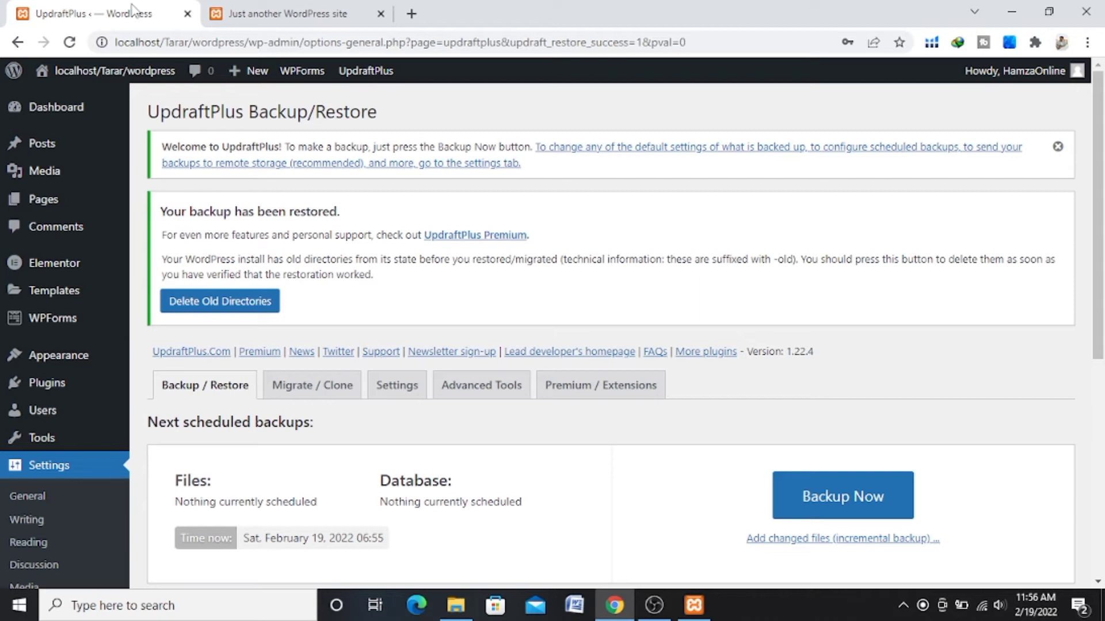
pyautogui.click(411, 396)
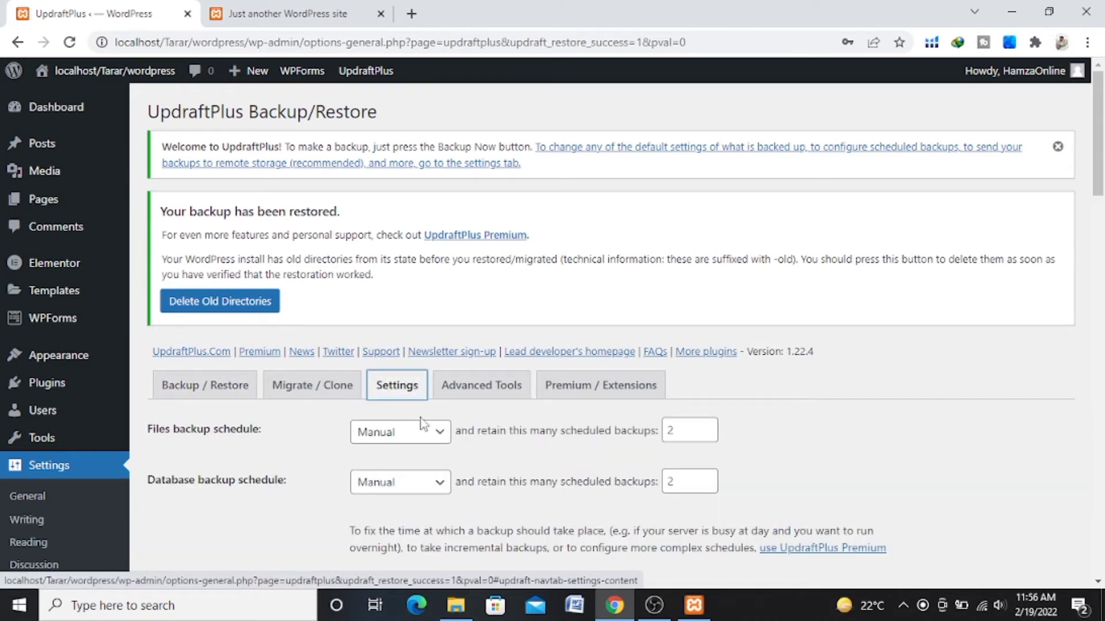
pyautogui.click(440, 439)
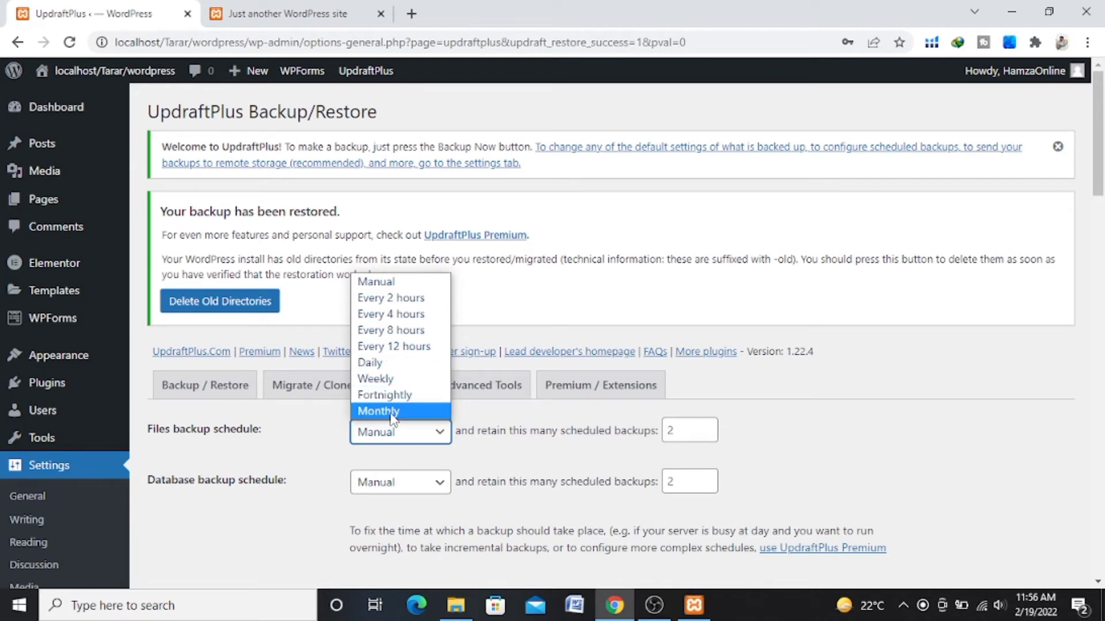
pyautogui.click(398, 381)
pyautogui.click(439, 488)
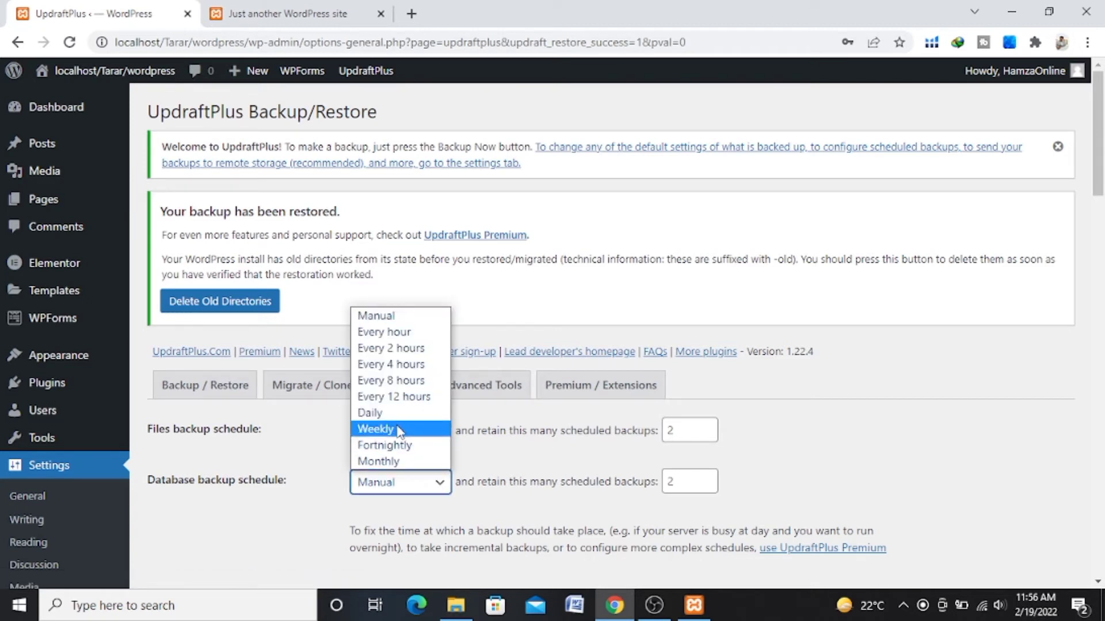
pyautogui.click(398, 429)
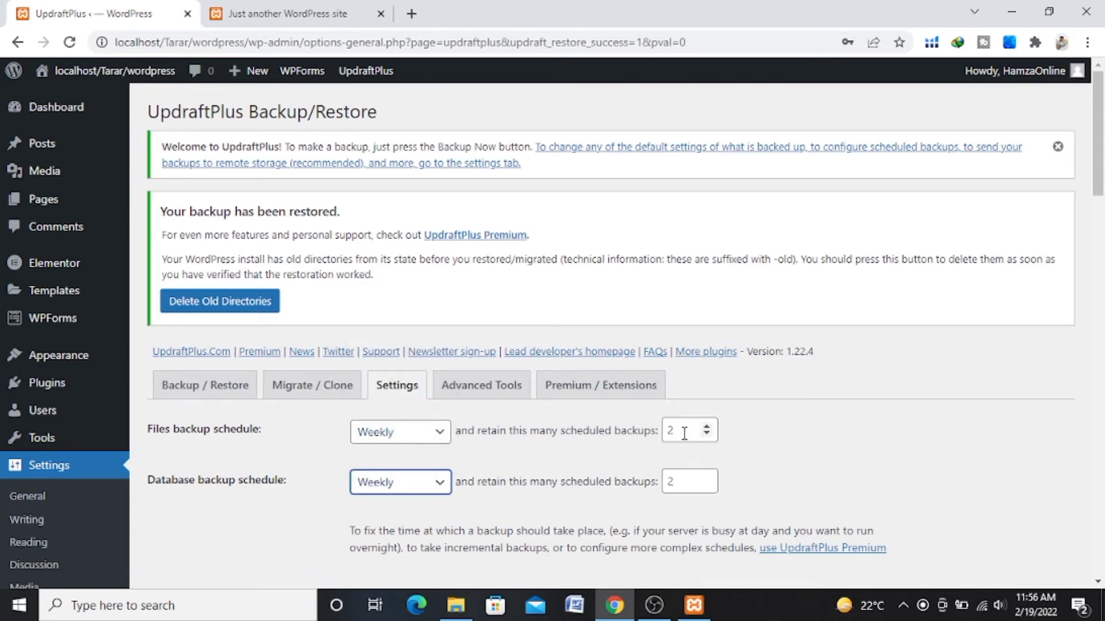
# Step: Set the number of retained scheduled backups to 4 for both files and database
pyautogui.click(707, 427)
pyautogui.click(707, 478)
pyautogui.click(707, 478)
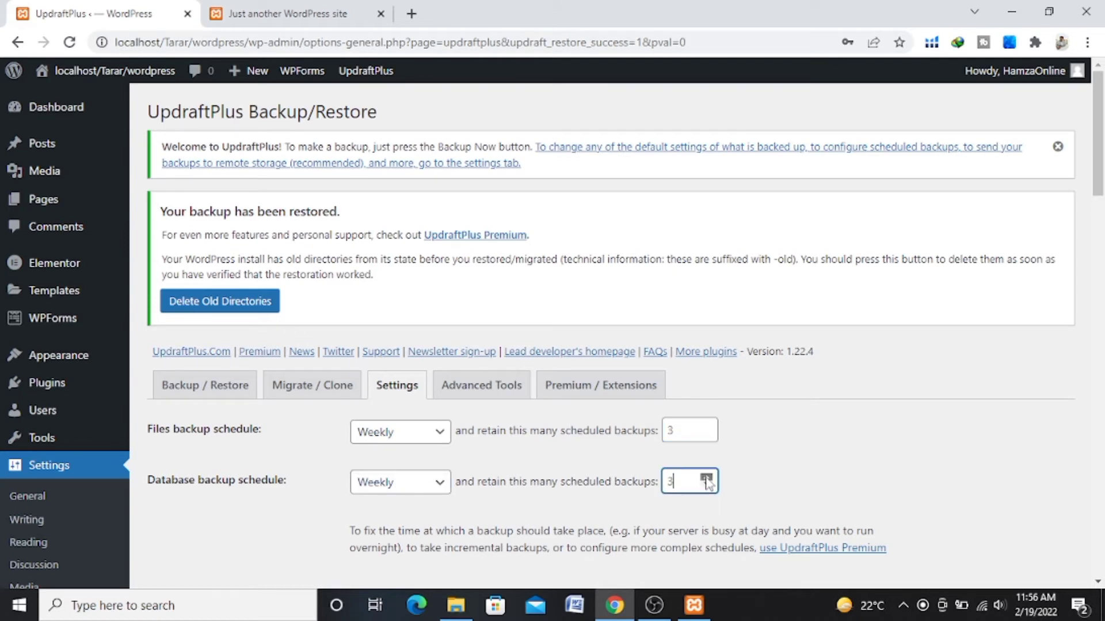
pyautogui.click(707, 427)
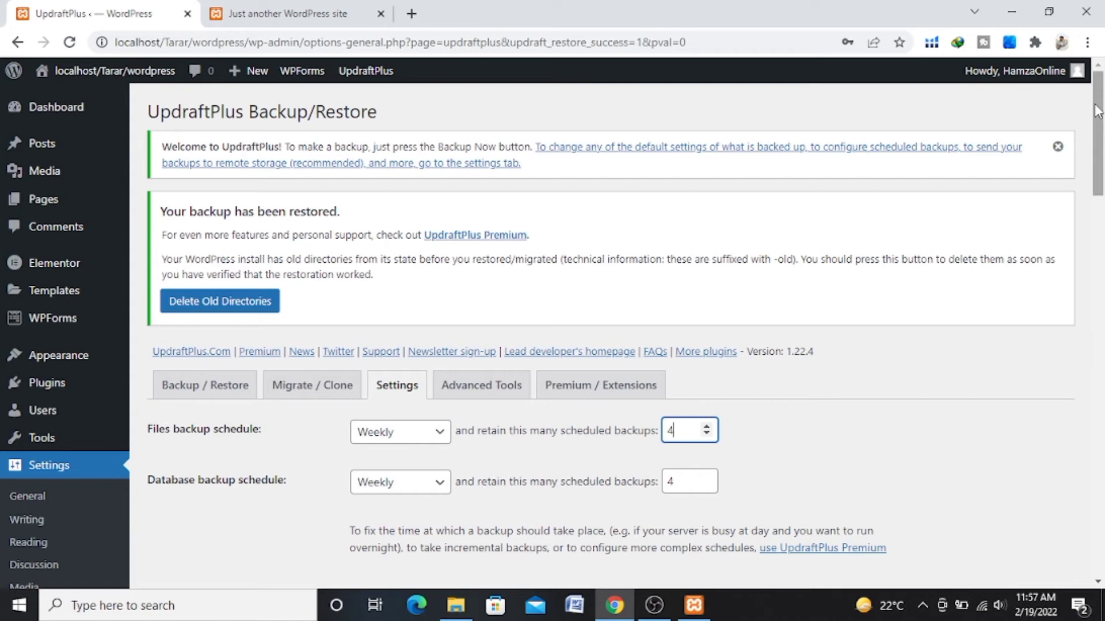
# Step: Choose Google Drive as the remote storage for backups and save the UpdraftPlus settings
pyautogui.moveTo(1098, 111); pyautogui.dragTo(1098, 441)
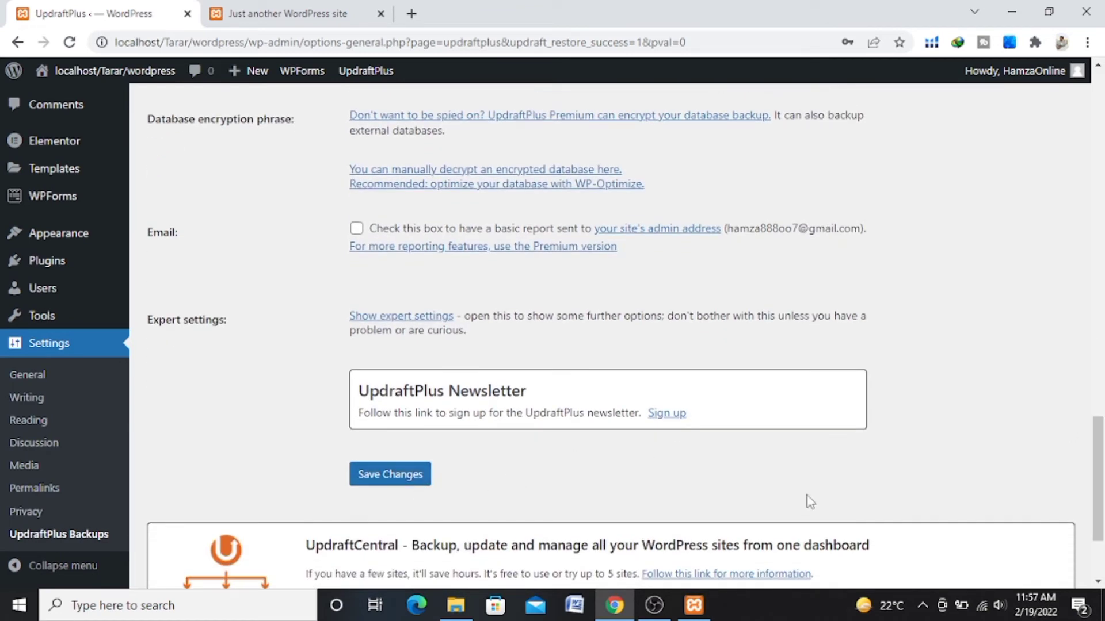
pyautogui.moveTo(1098, 458); pyautogui.dragTo(1087, 230)
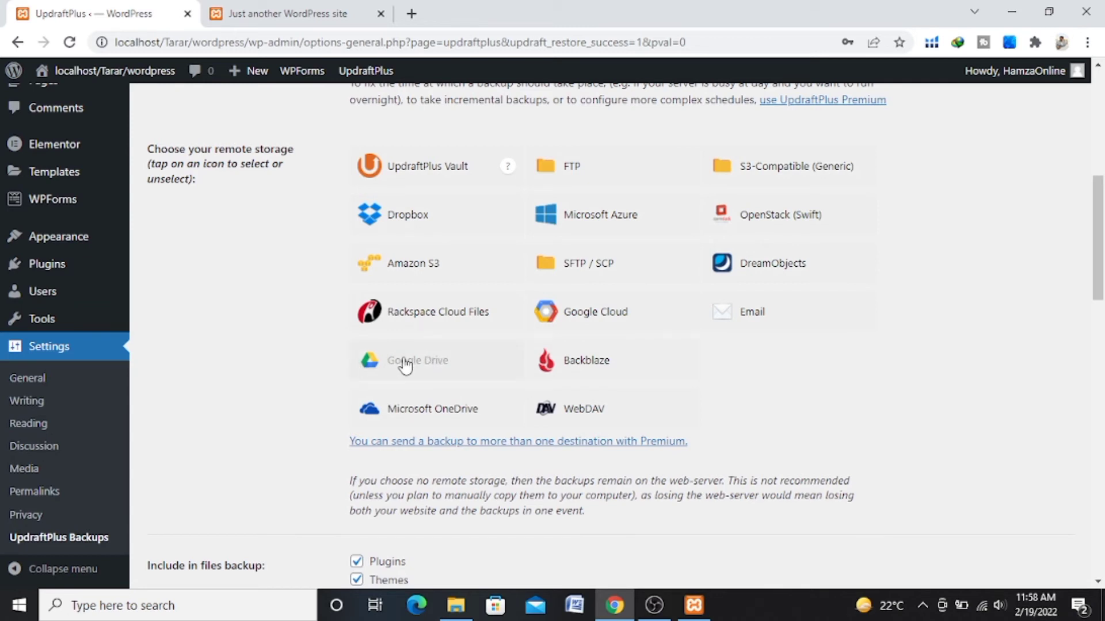
pyautogui.click(406, 365)
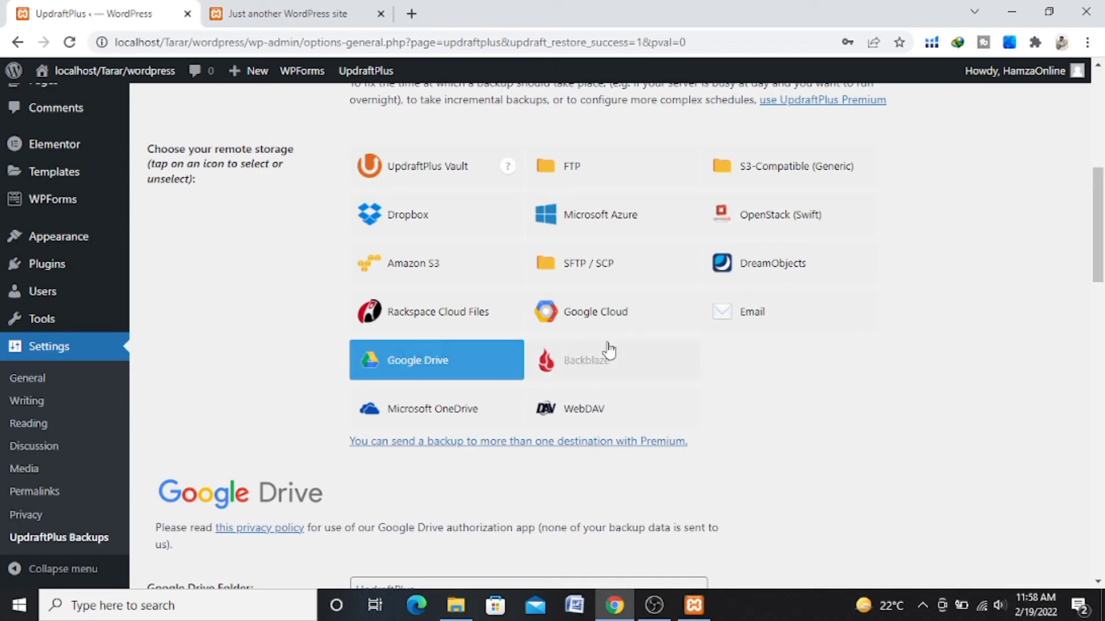
pyautogui.moveTo(1094, 203); pyautogui.dragTo(1095, 450)
pyautogui.click(402, 538)
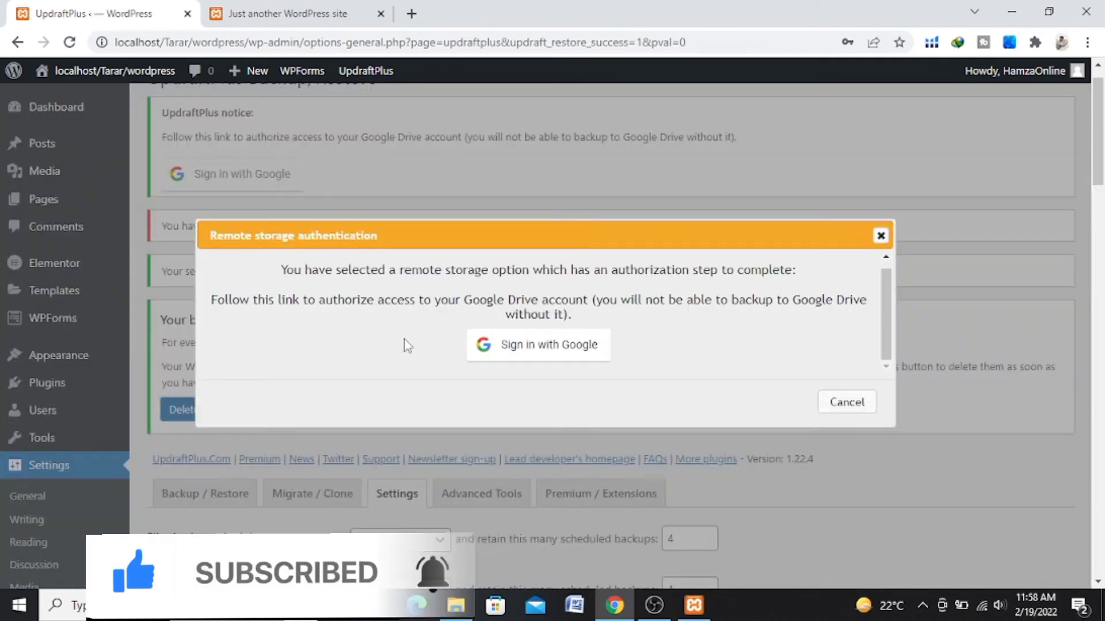
# Step: Authorize UpdraftPlus to access Google Drive with the chosen Google account and complete the setup
pyautogui.click(552, 348)
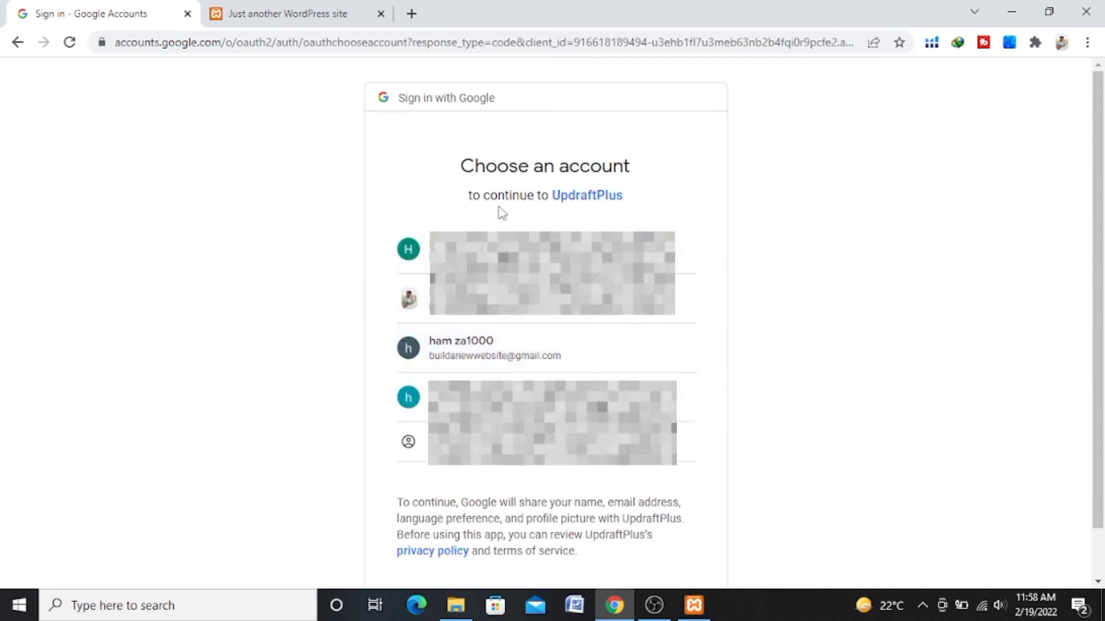
pyautogui.click(504, 354)
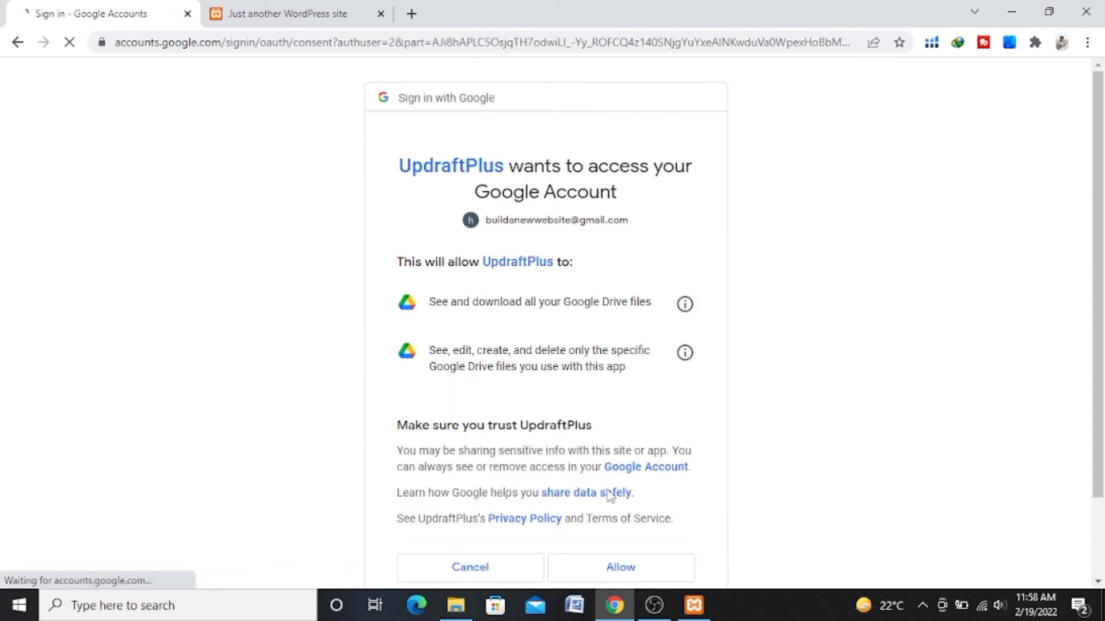
pyautogui.click(620, 568)
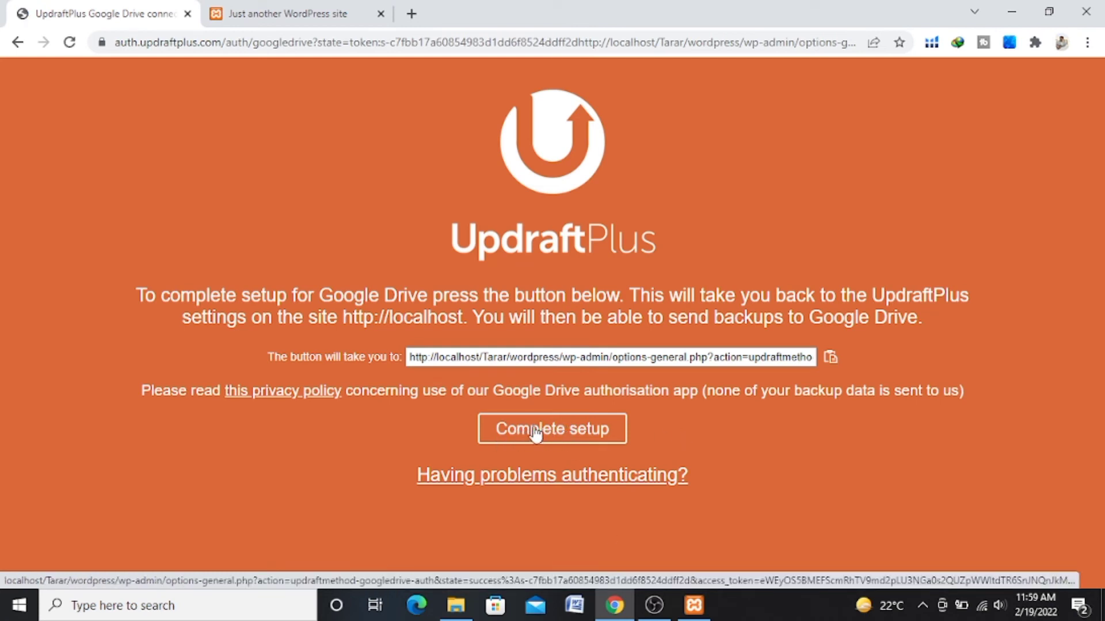
pyautogui.click(581, 430)
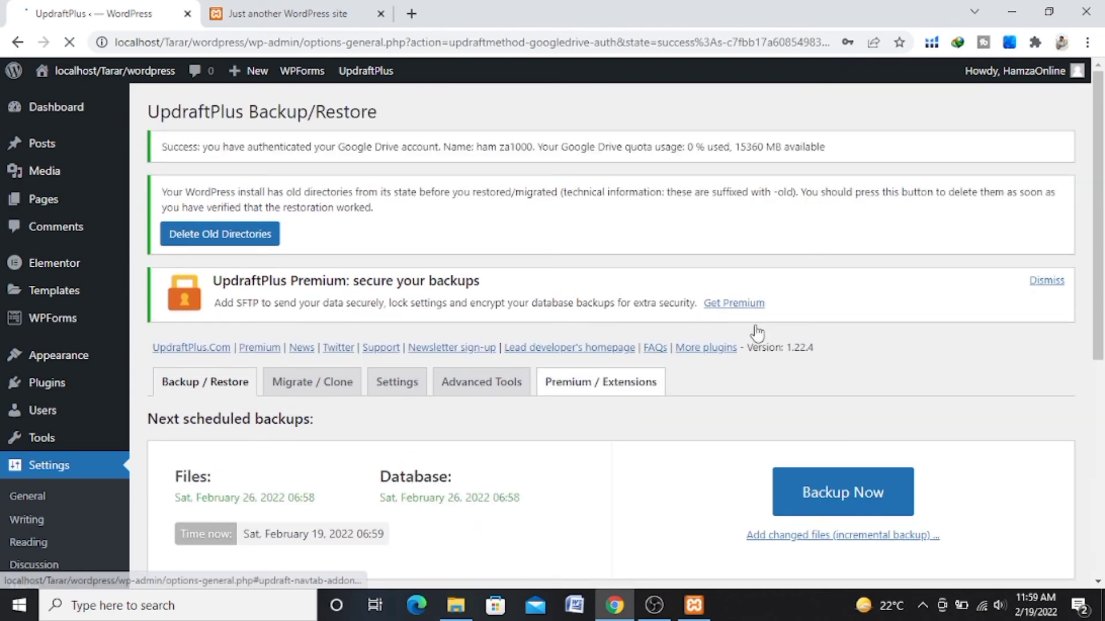
# Step: Review the next scheduled backups and check the home page of the live site
pyautogui.moveTo(1096, 184); pyautogui.dragTo(1099, 242)
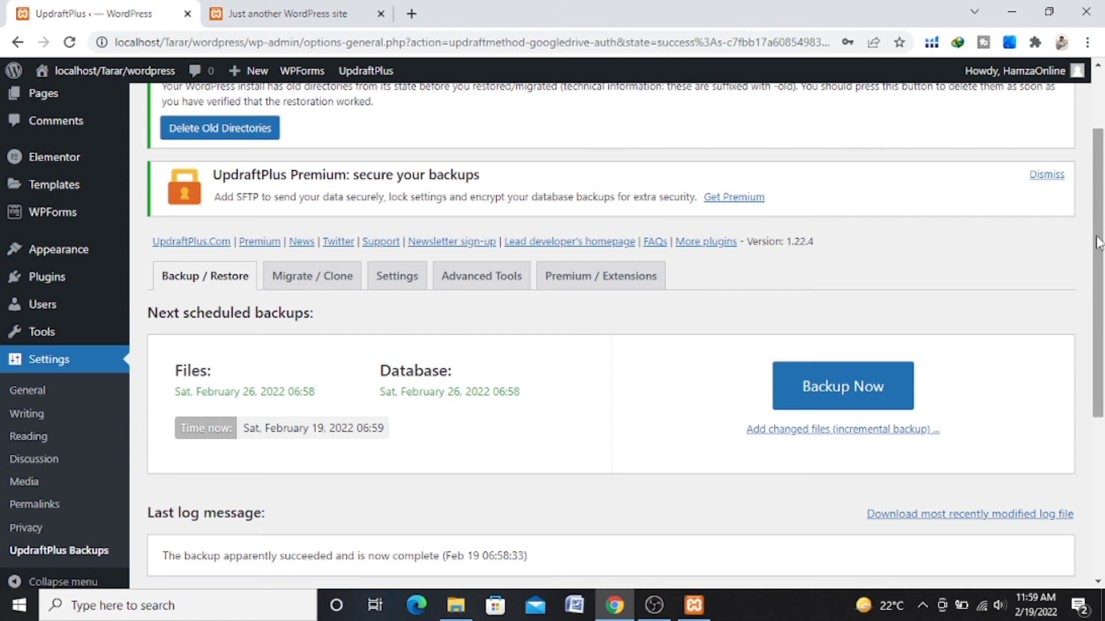
pyautogui.click(355, 11)
pyautogui.moveTo(1098, 92)
pyautogui.mouseDown()
pyautogui.moveTo(1098, 218)
pyautogui.moveTo(1098, 92)
pyautogui.mouseUp()
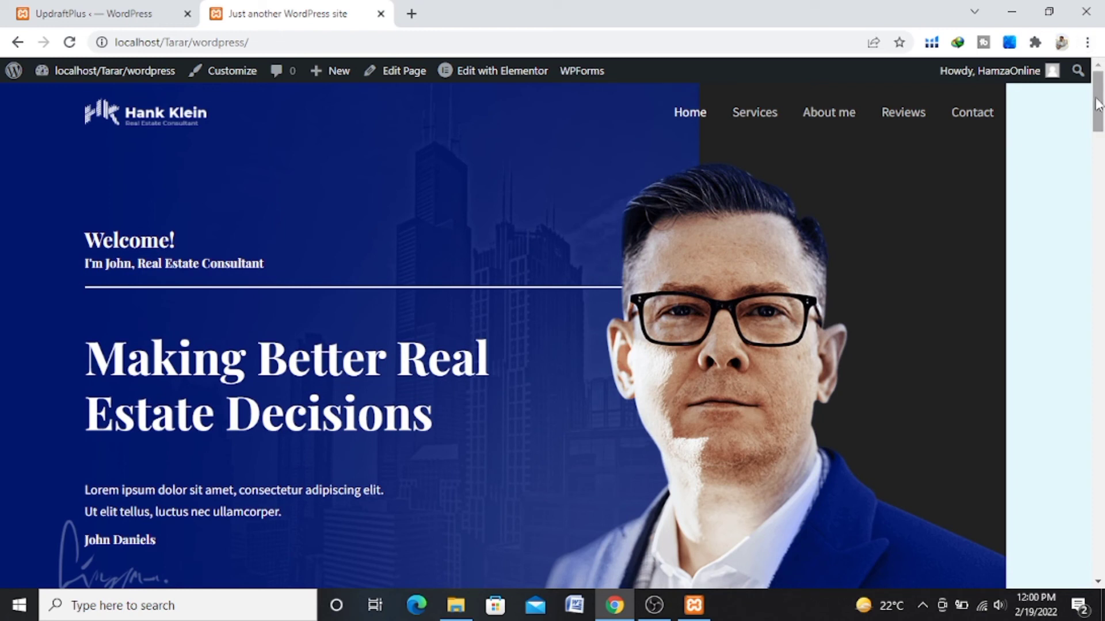
pyautogui.moveTo(1098, 96)
pyautogui.mouseDown()
pyautogui.moveTo(1097, 222)
pyautogui.moveTo(1098, 80)
pyautogui.mouseUp()
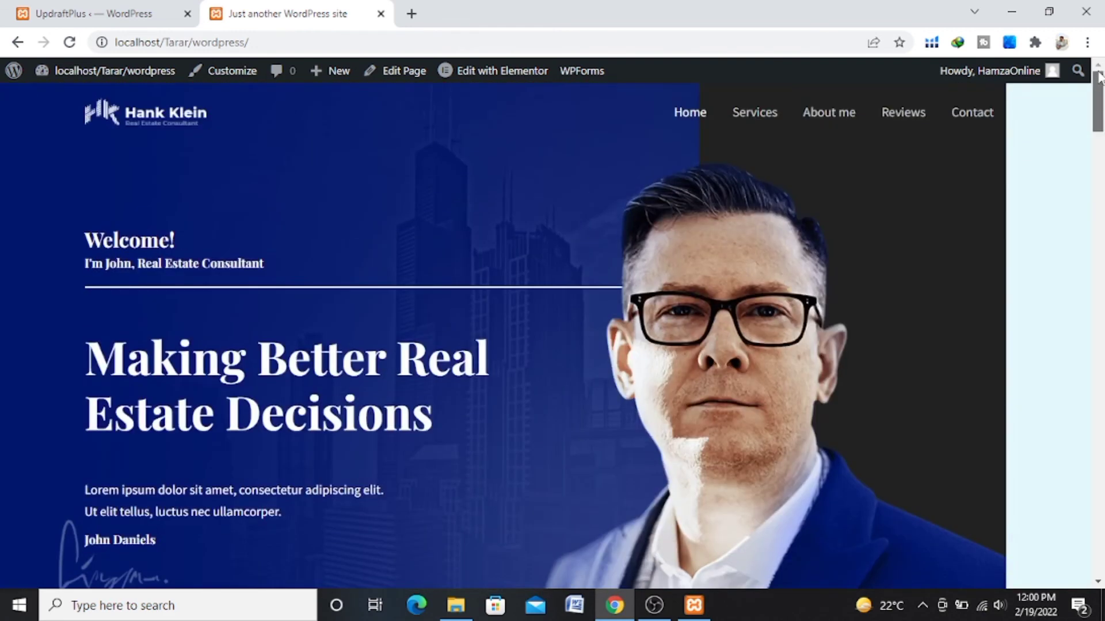